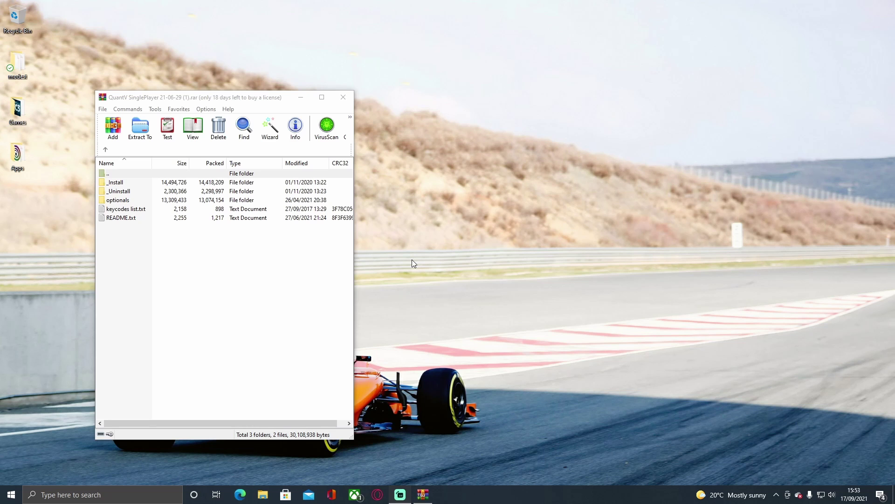
Move the QuantV SinglePlayer archive window toward the centre of the screen
click(194, 96)
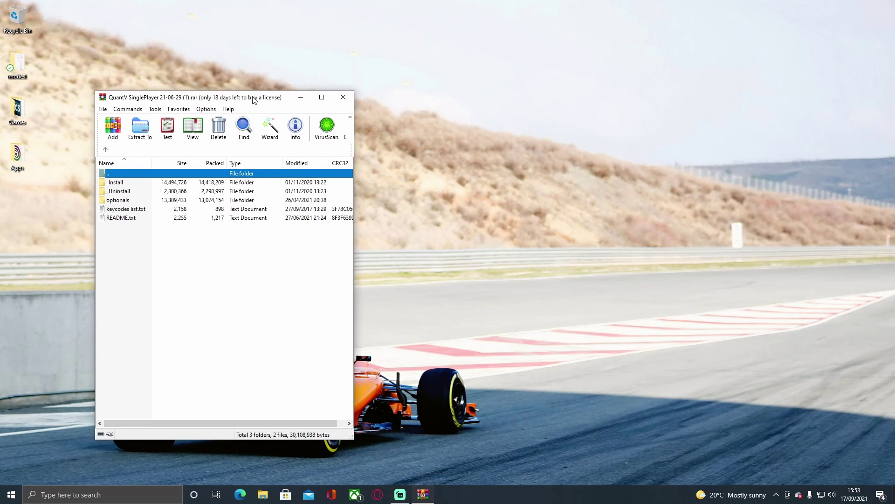
drag(247, 98, 468, 78)
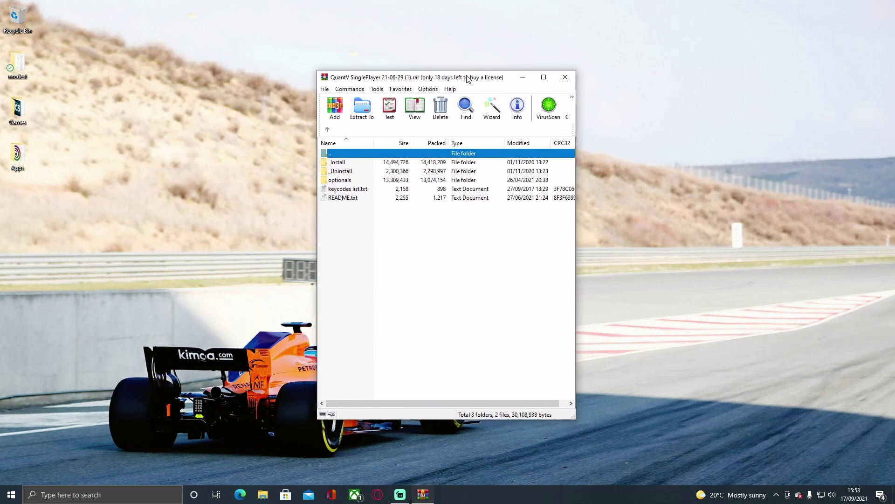
click(441, 302)
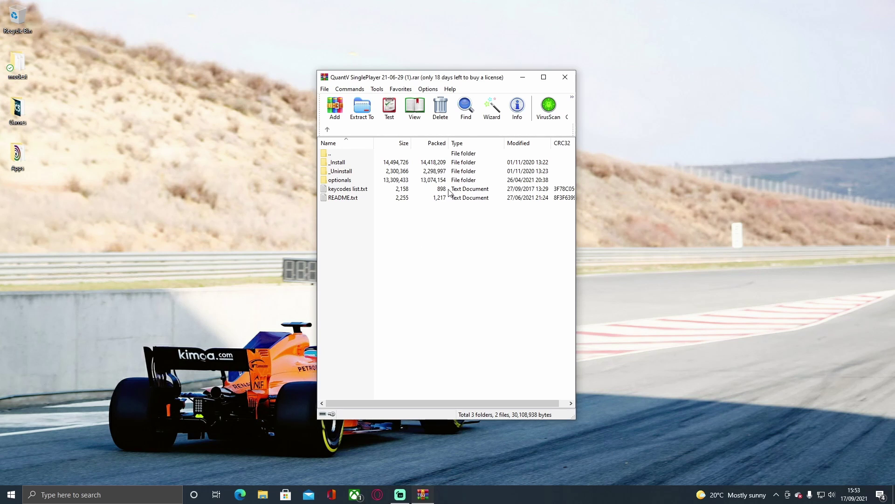
drag(388, 79, 465, 70)
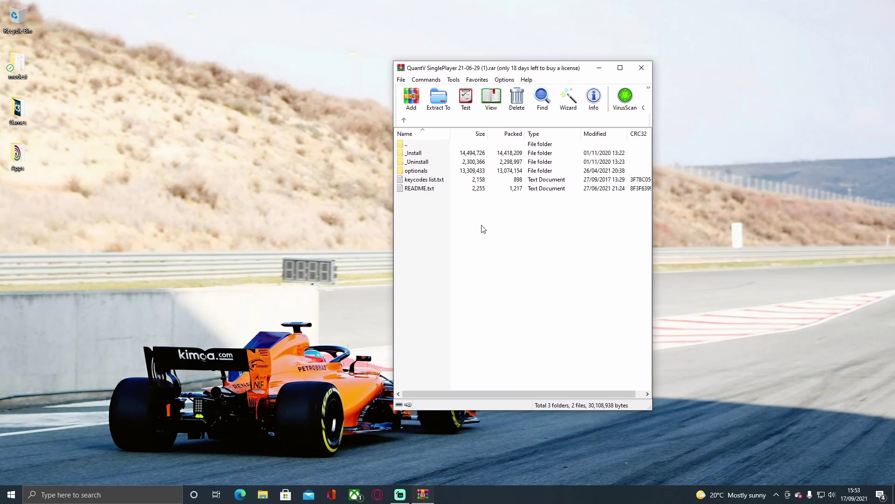
Open the archive's _Install folder, then launch OpenIV on Grand Theft Auto V for Windows
click(425, 156)
double_click(425, 156)
click(121, 499)
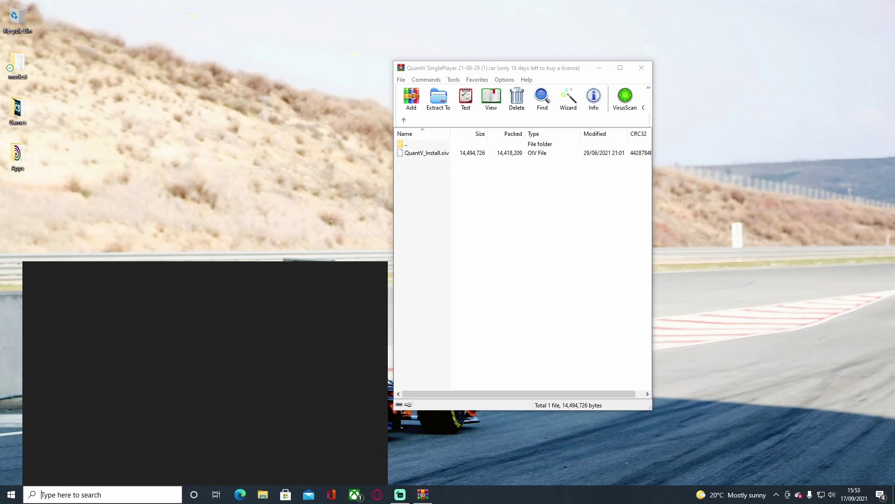
text(ope)
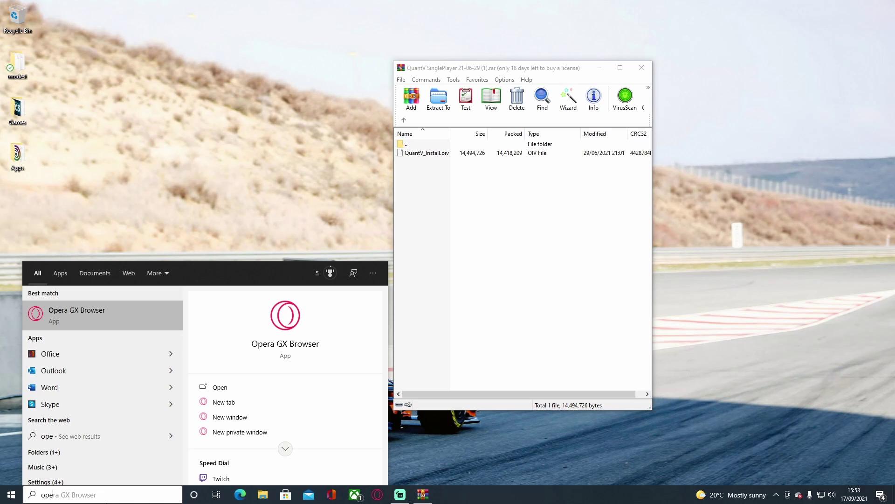
text(n)
click(86, 340)
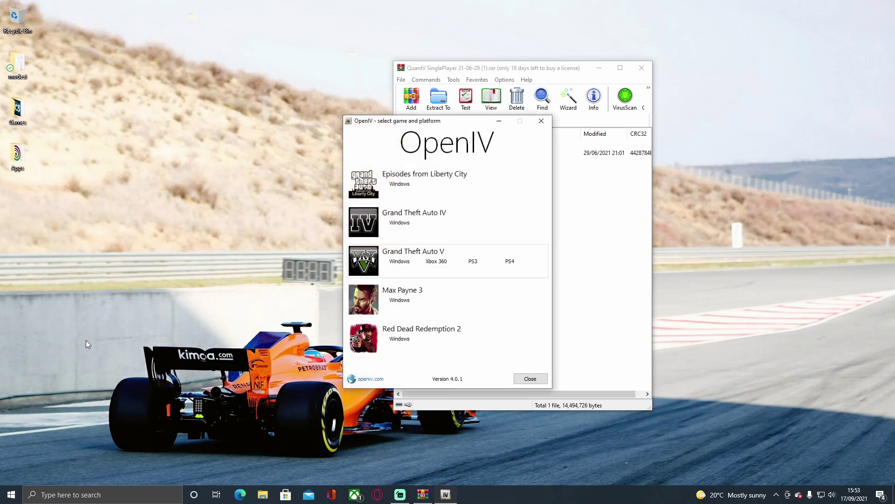
click(406, 264)
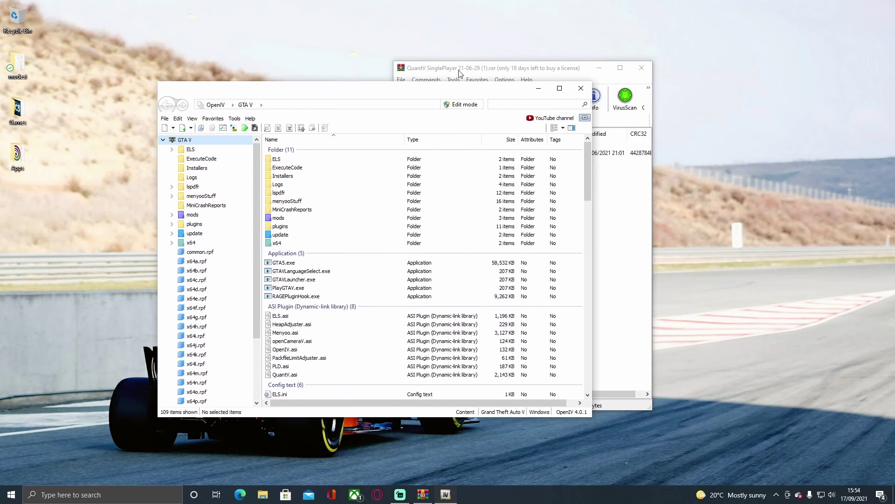
Switch OpenIV into edit mode and confirm the change
drag(460, 70, 675, 79)
click(480, 104)
click(480, 279)
Install QuantV_Install.oiv into the mods folder through OpenIV's package installer
drag(651, 163, 243, 233)
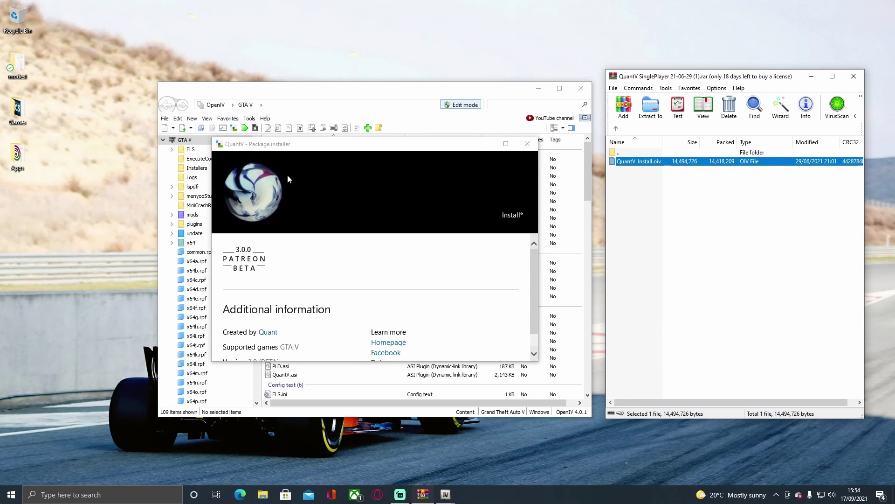
click(513, 216)
click(357, 239)
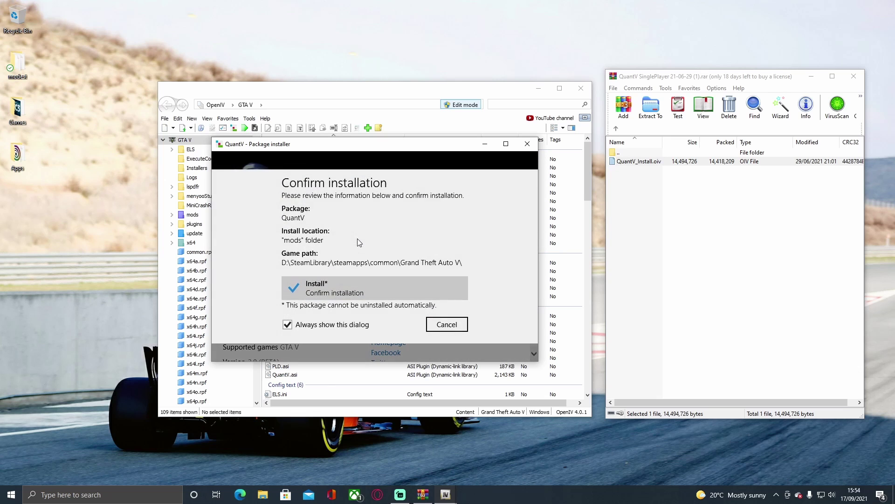
click(315, 294)
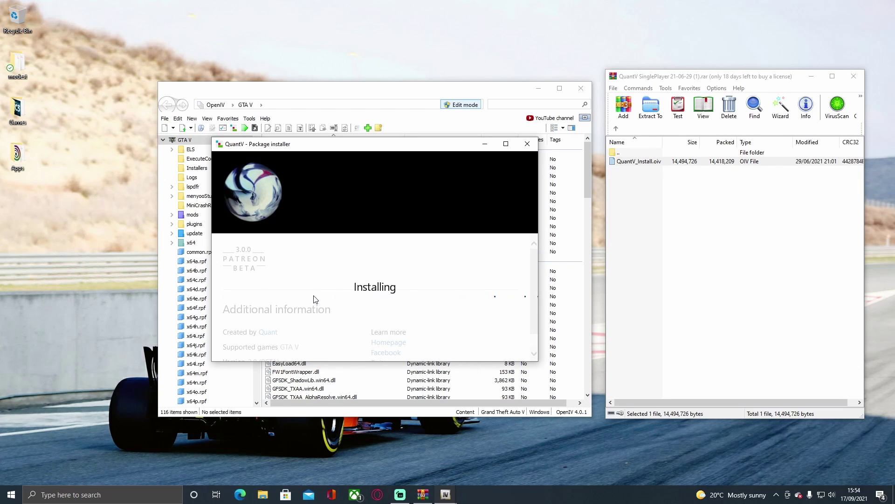
click(712, 282)
drag(693, 81, 393, 73)
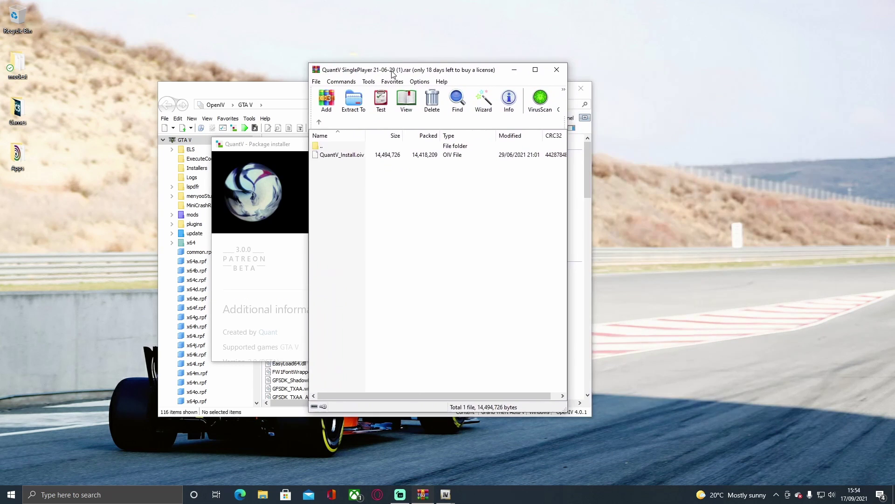
Navigate the archive to optionals > Optional presets
click(319, 123)
click(354, 207)
double_click(337, 172)
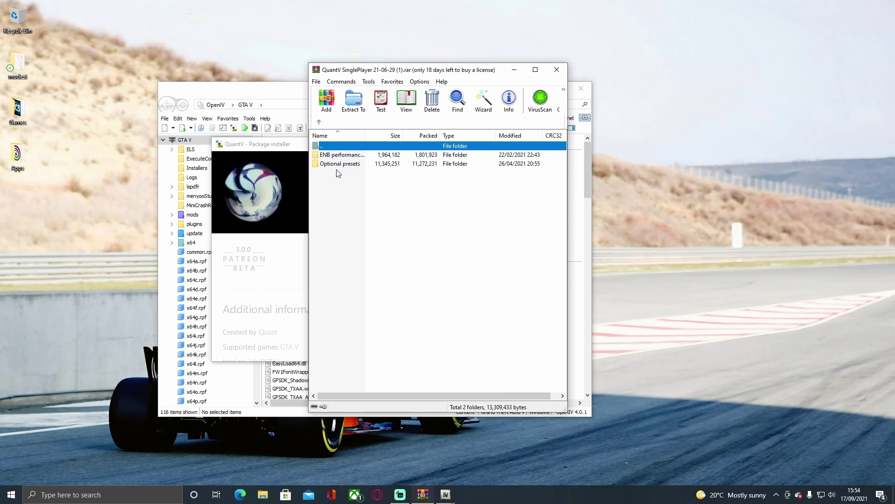
click(352, 192)
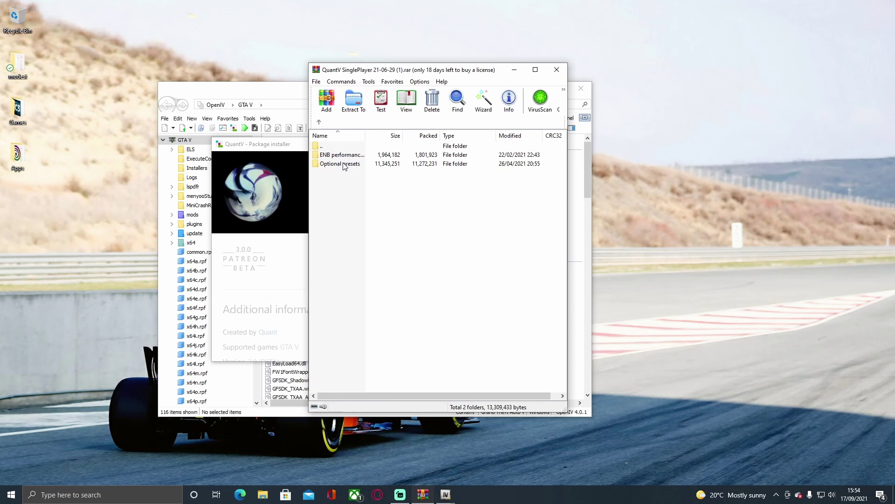
double_click(346, 164)
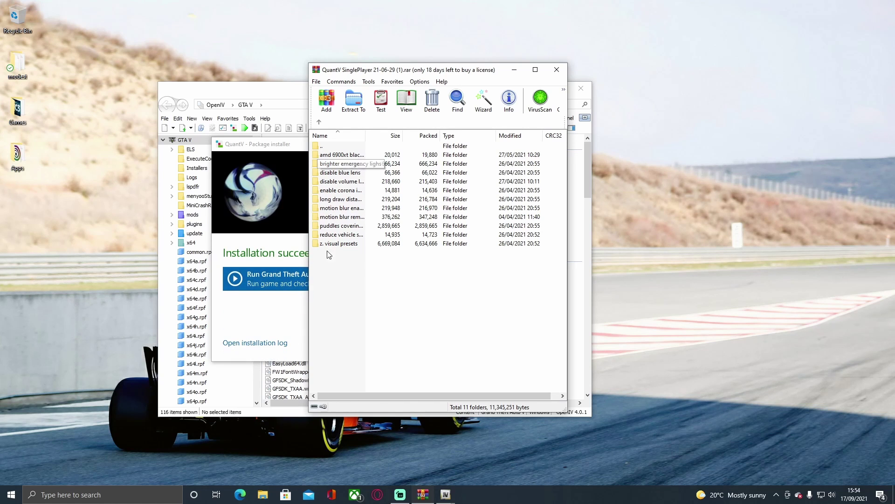
Close the finished QuantV installer and open the brighter emergency lights folder
click(307, 284)
click(499, 341)
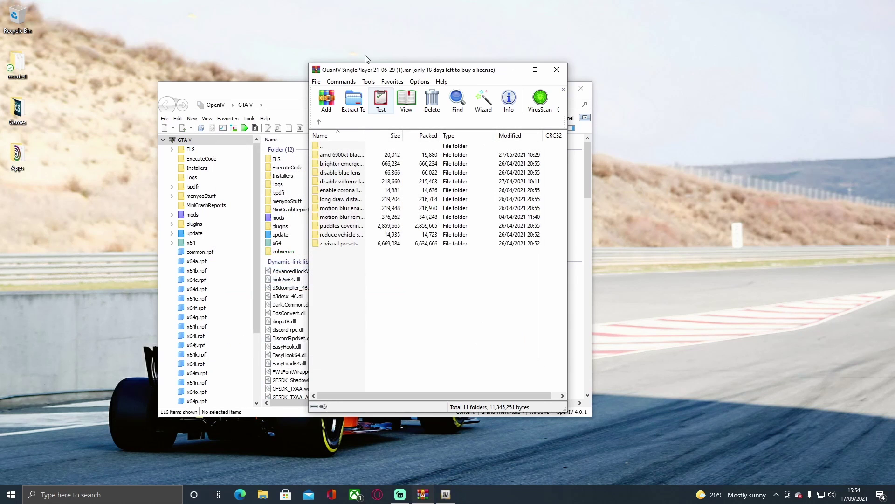
click(359, 167)
double_click(358, 167)
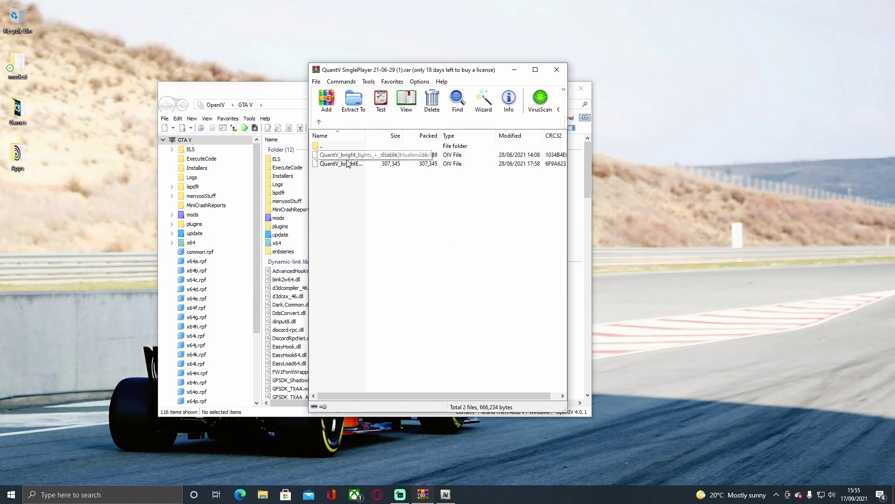
Copy the two brighter emergency lights OIV files onto the desktop
drag(362, 189, 674, 180)
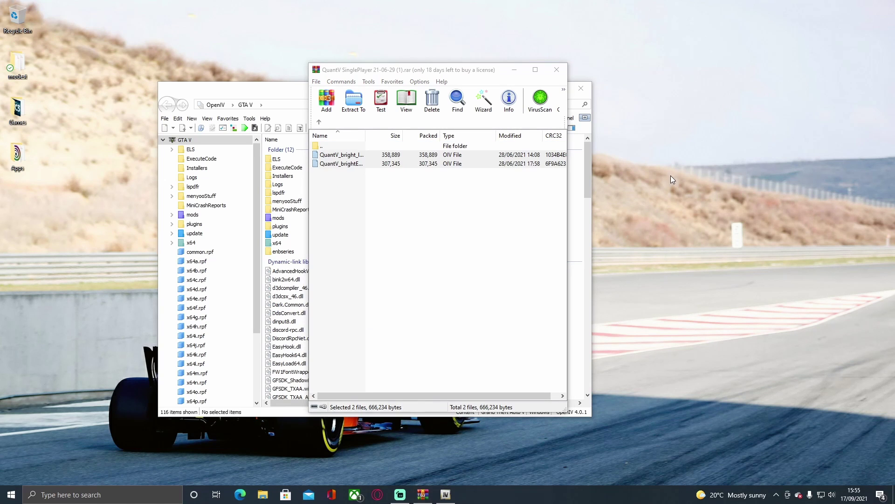
click(320, 122)
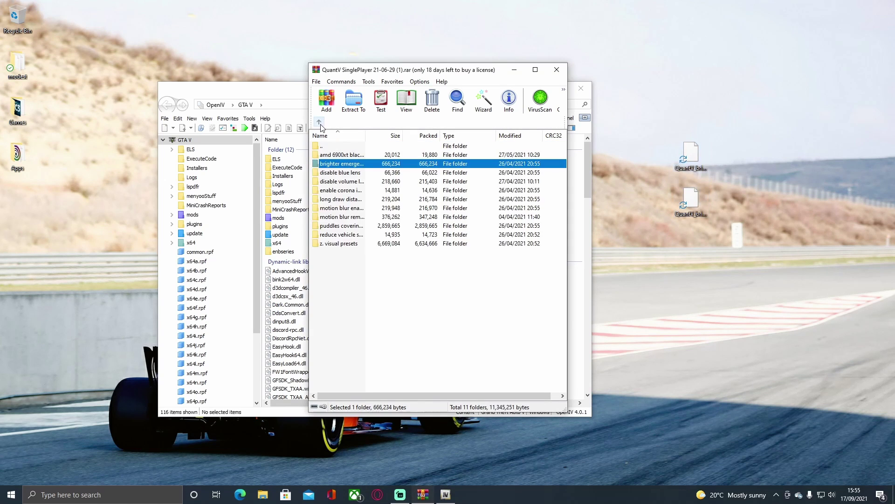
click(348, 183)
click(361, 225)
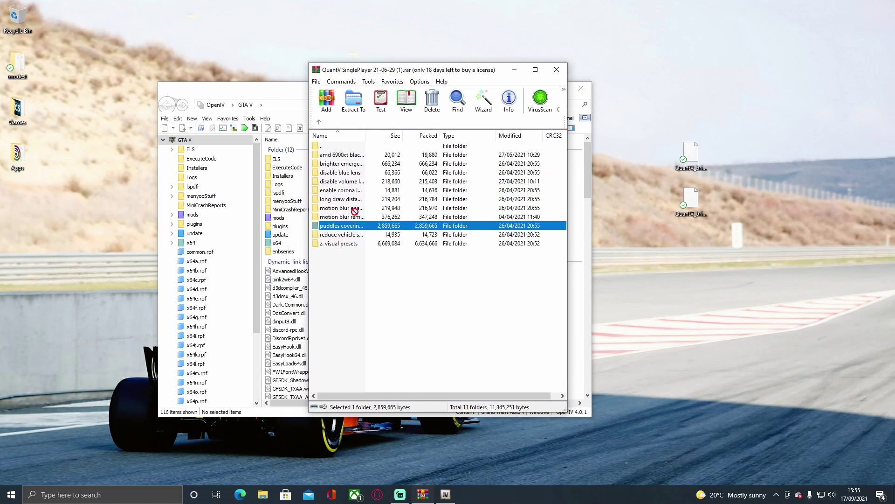
Copy QuantV_disable_volumeLights.oiv from the disable volume lights folder onto the desktop
double_click(352, 182)
click(319, 122)
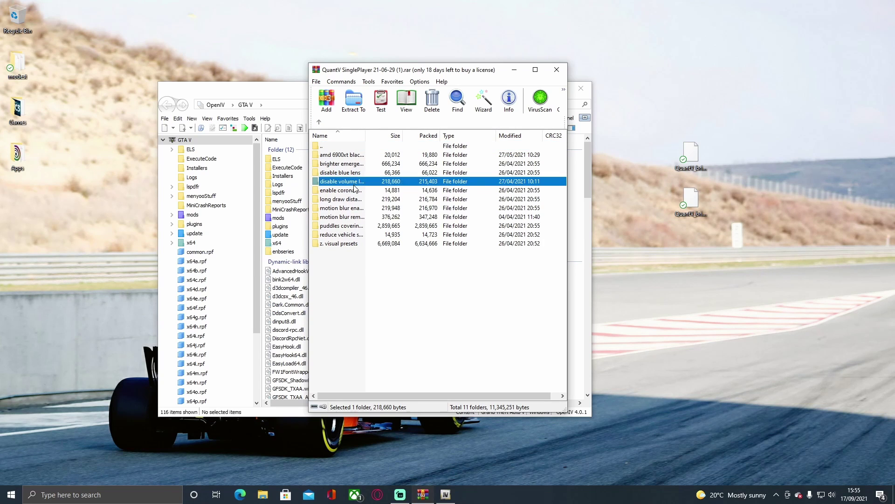
double_click(356, 182)
drag(339, 155, 749, 179)
click(319, 122)
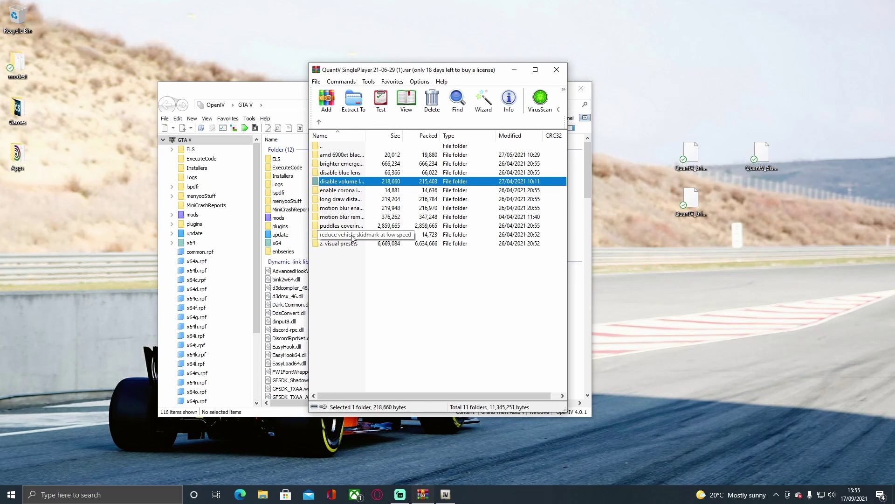
click(401, 284)
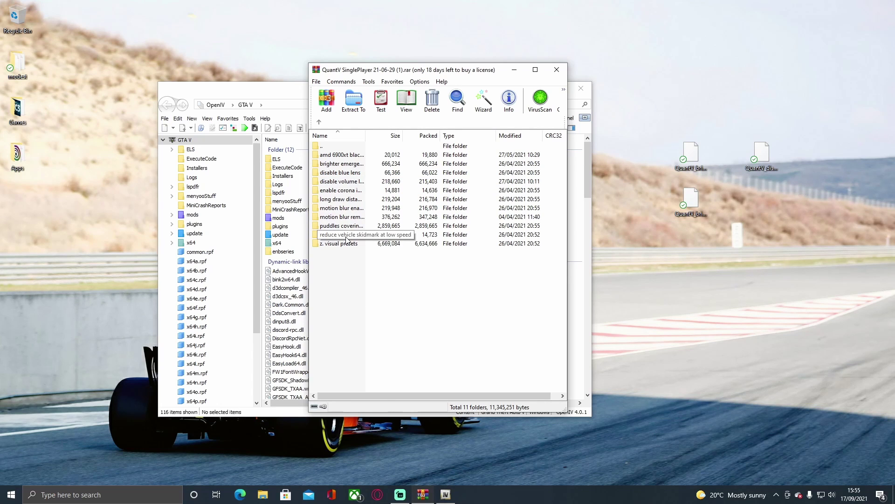
Browse z. visual presets and its cinematic lut folder, then return to the optional presets
double_click(346, 245)
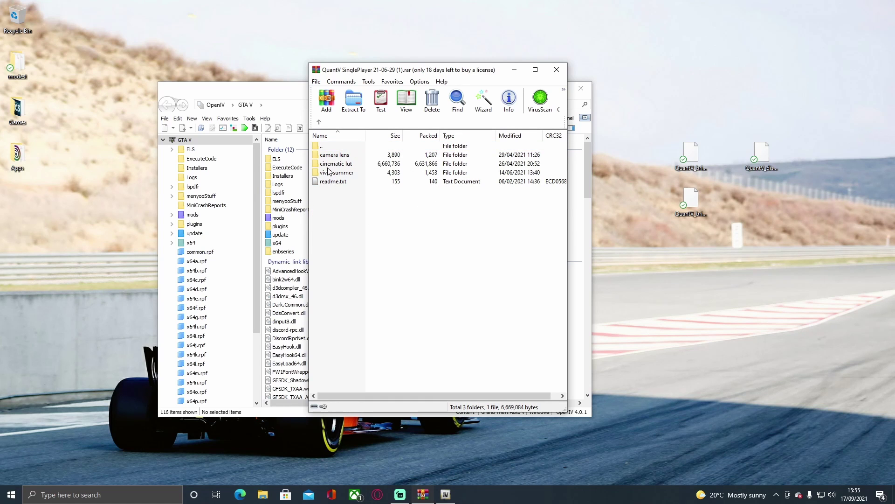
double_click(340, 164)
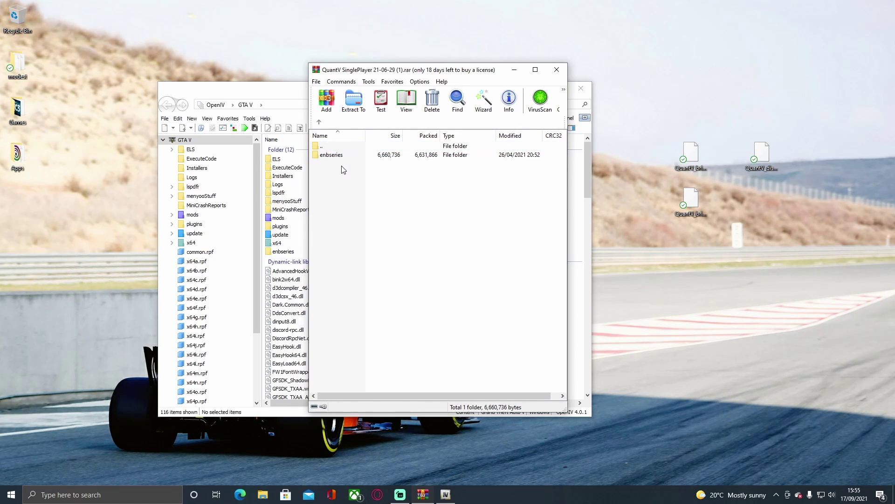
click(319, 123)
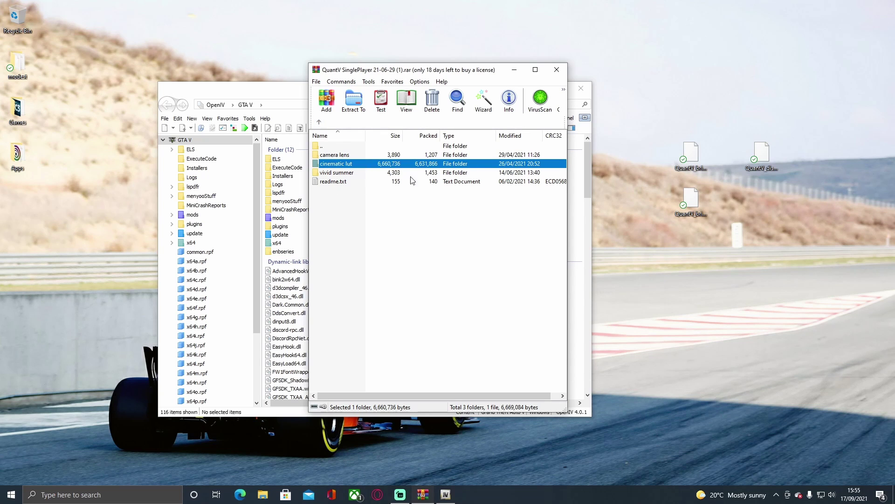
click(320, 122)
click(395, 265)
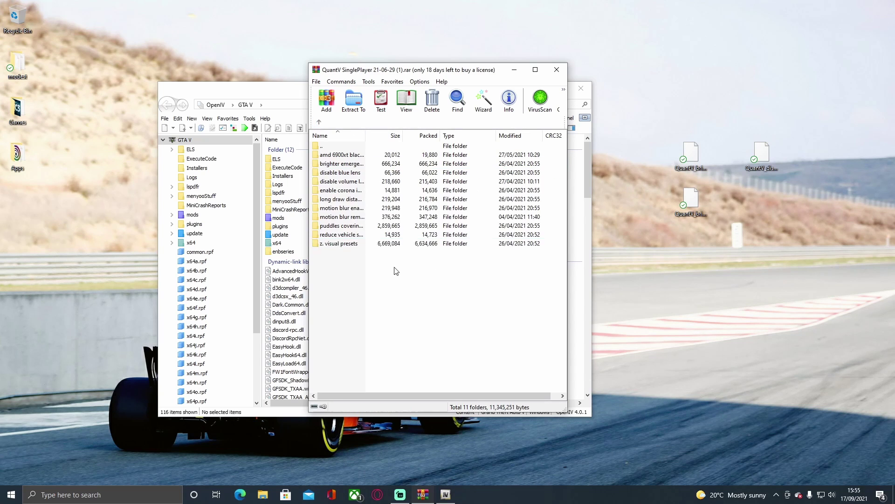
Install QuantV_brightEmergencyLights.oiv from the desktop into the mods folder
click(557, 69)
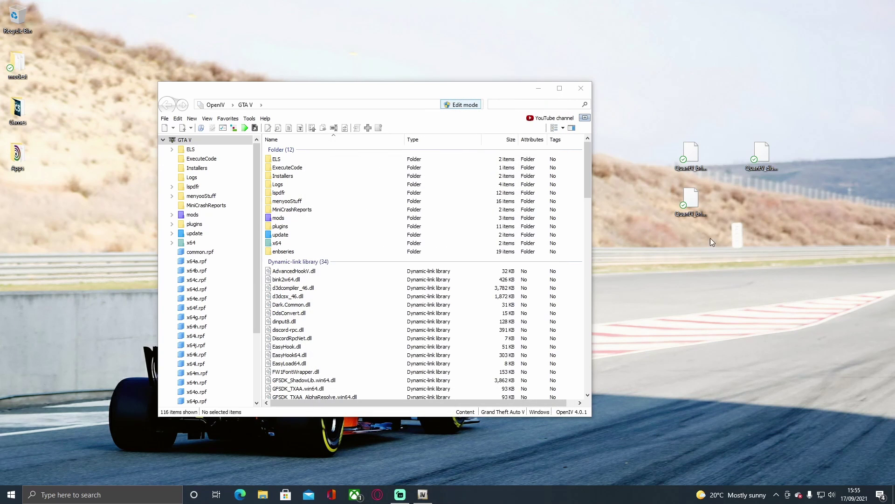
drag(692, 289, 703, 264)
drag(691, 156, 241, 190)
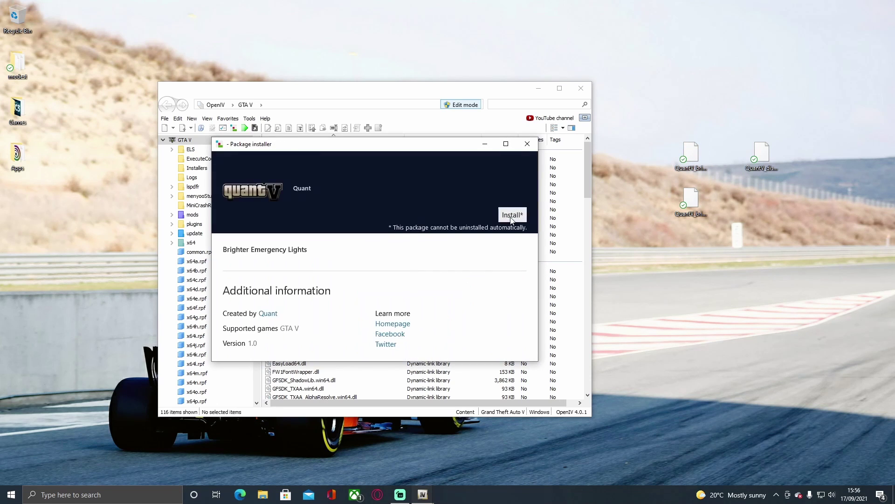
click(513, 218)
click(336, 237)
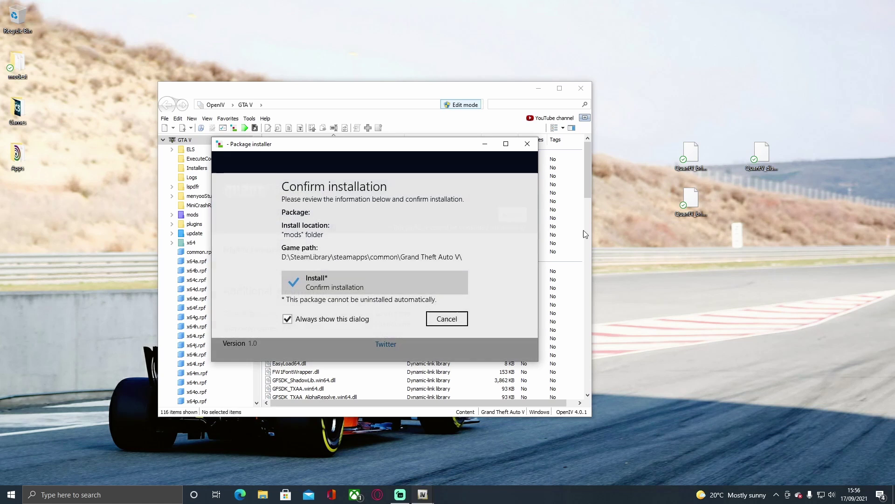
click(377, 290)
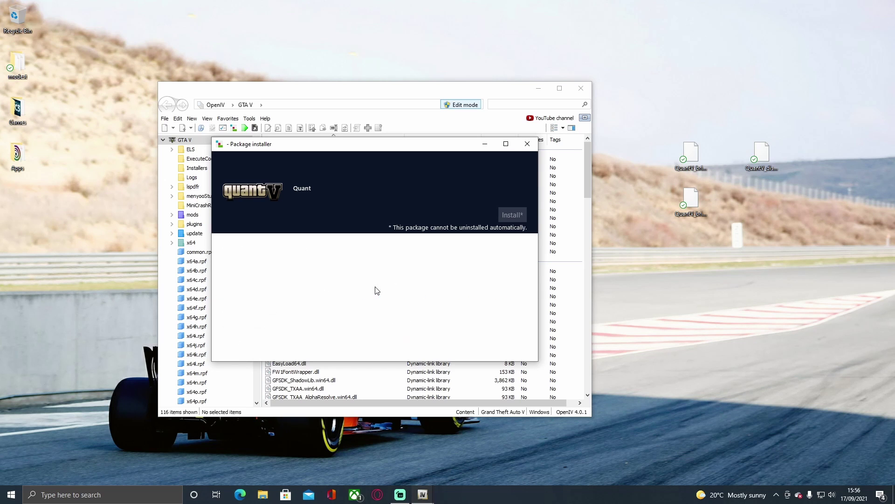
click(505, 345)
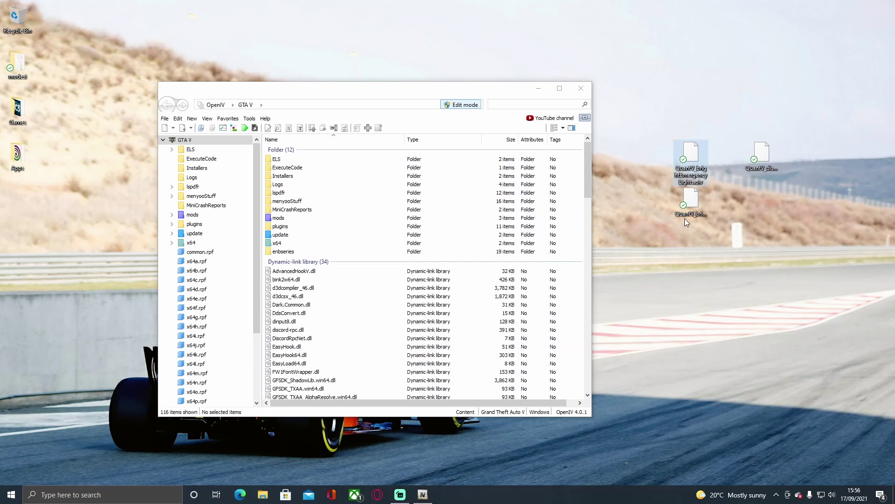
Install the second emergency lights package into the mods folder
drag(701, 202, 721, 186)
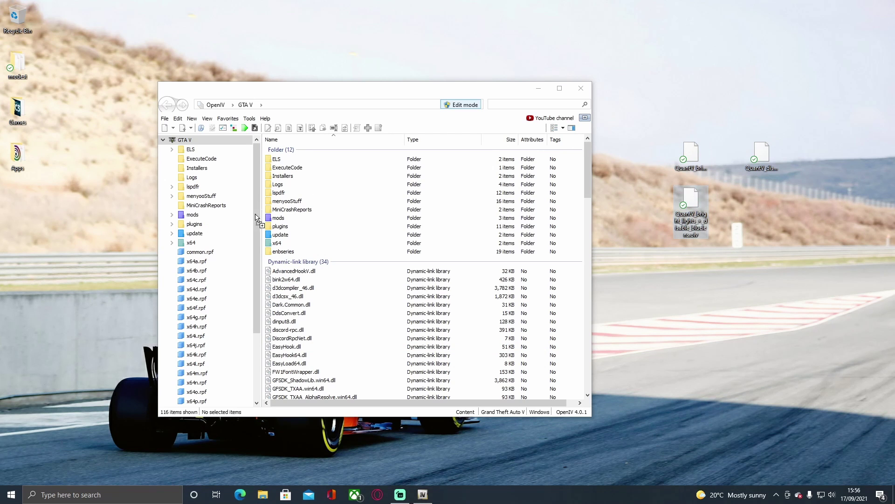
drag(250, 223, 250, 224)
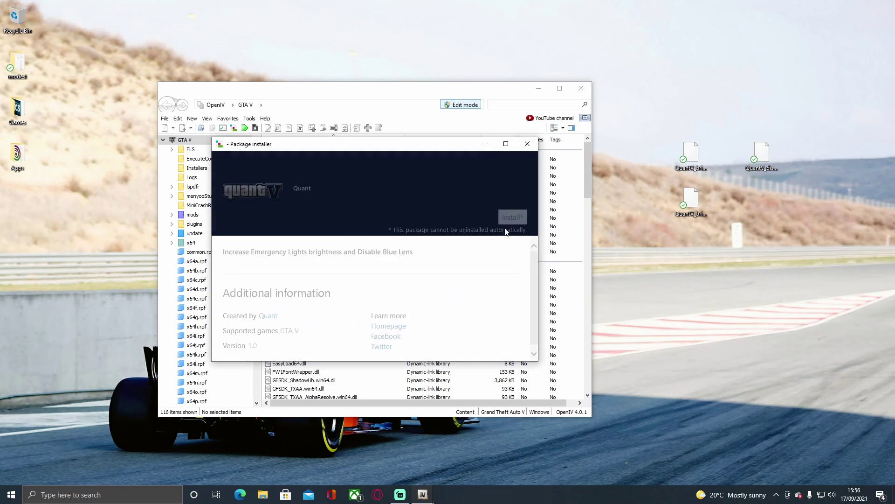
click(509, 216)
click(352, 237)
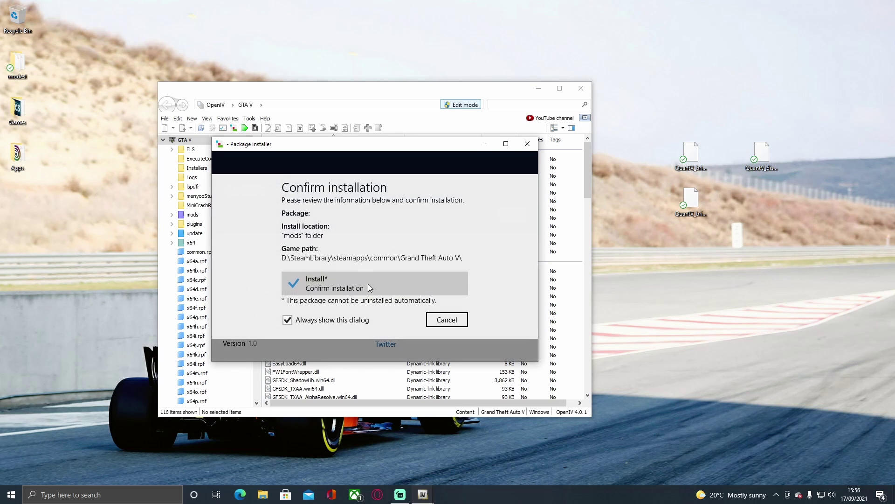
click(355, 282)
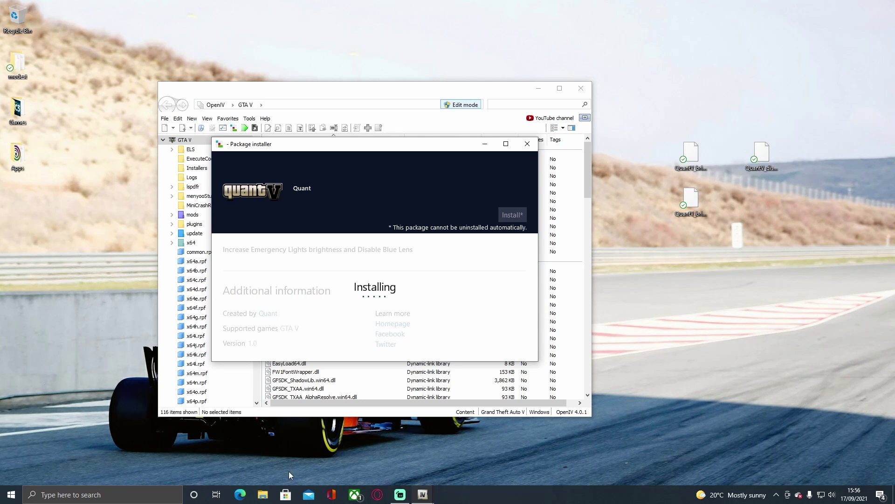
Reopen the QuantV SinglePlayer archive from a file browser window
click(263, 495)
double_click(280, 184)
click(603, 22)
Minimize the file browser and close the finished package installer
click(592, 10)
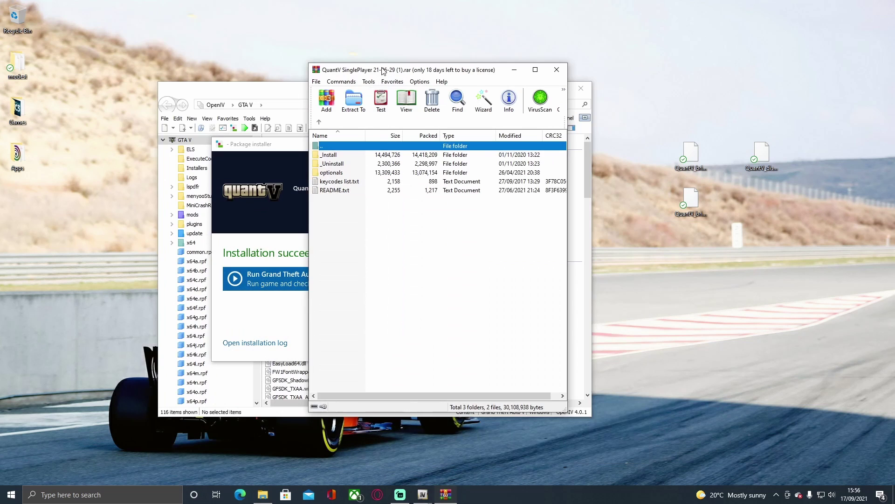
drag(387, 70, 545, 75)
click(367, 311)
click(521, 341)
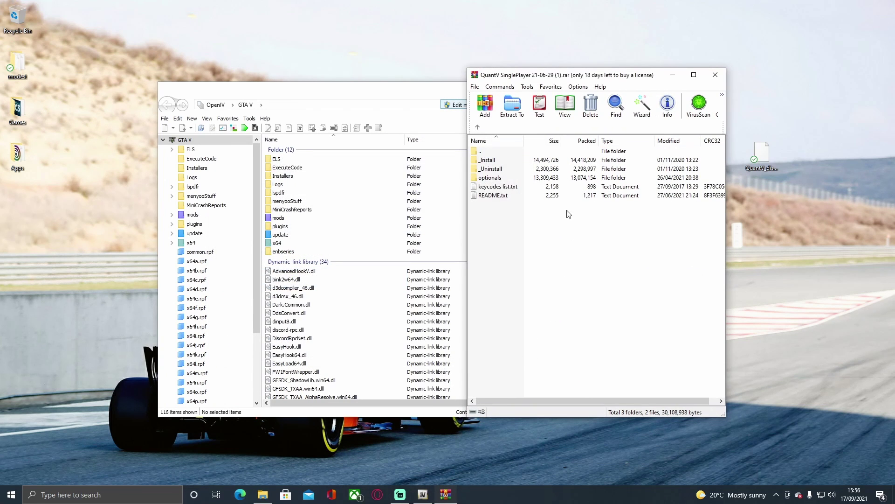
Open optionals > ENB performance in the archive, then close the archive window
double_click(483, 179)
double_click(489, 160)
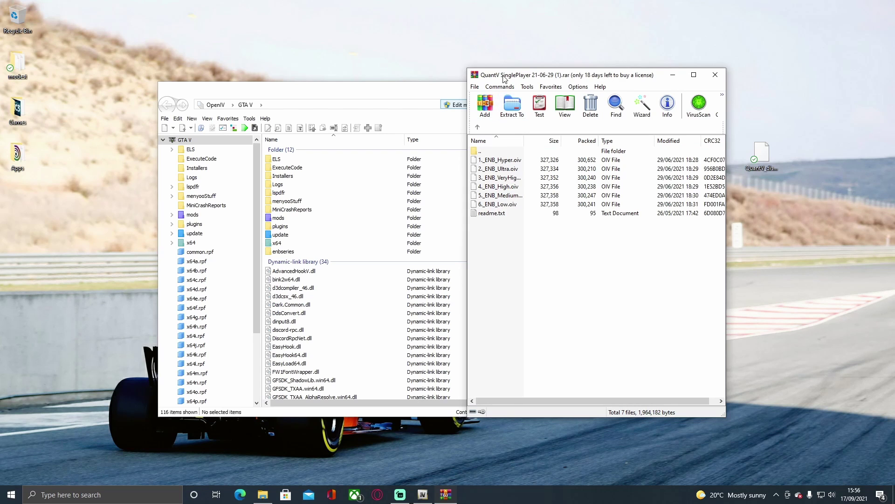
drag(502, 75, 566, 80)
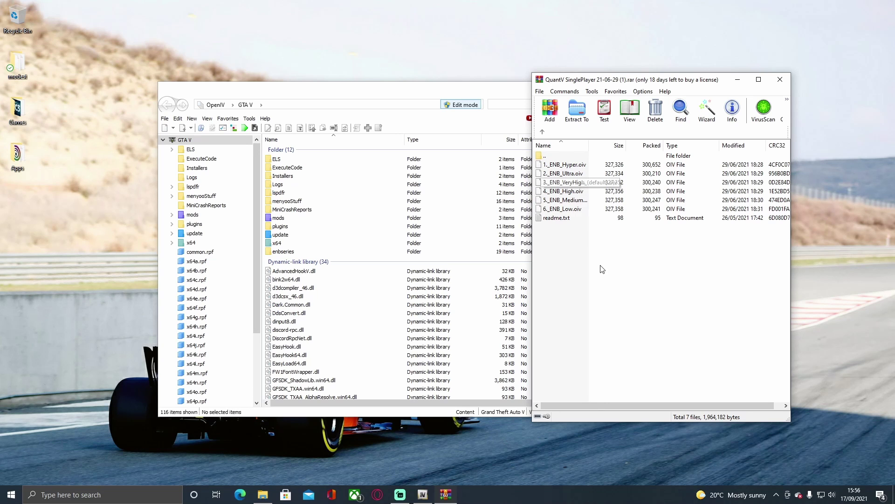
drag(593, 83, 623, 158)
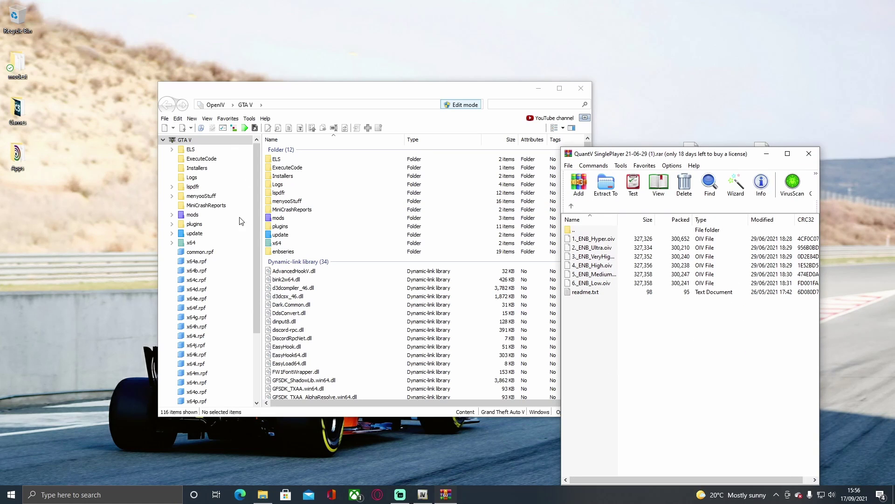
click(815, 156)
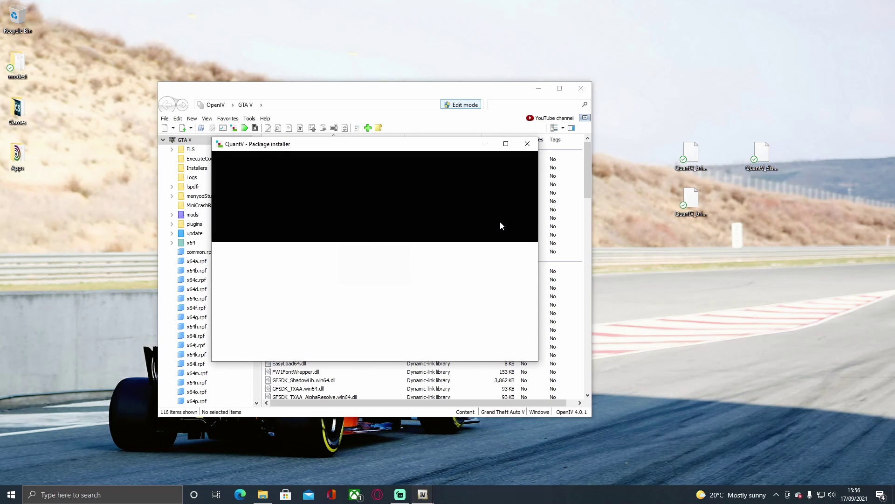
Install the ENB performance preset package into the mods folder
click(510, 216)
click(375, 237)
click(355, 282)
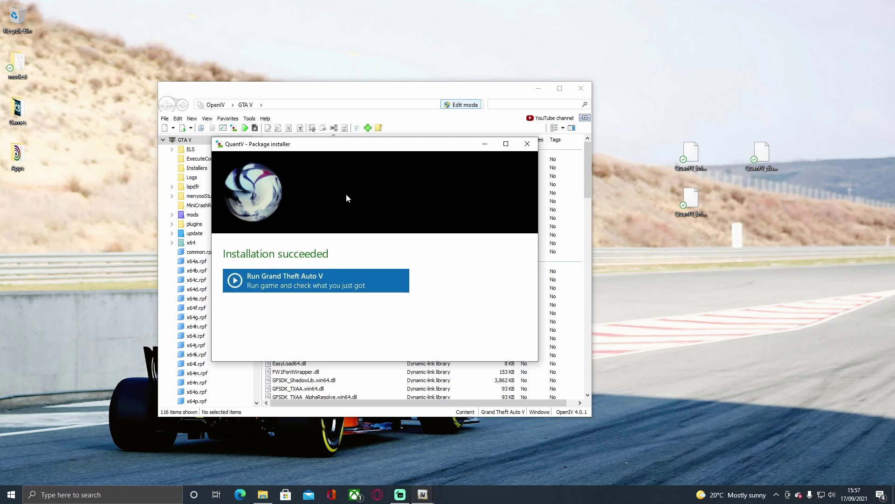
click(503, 343)
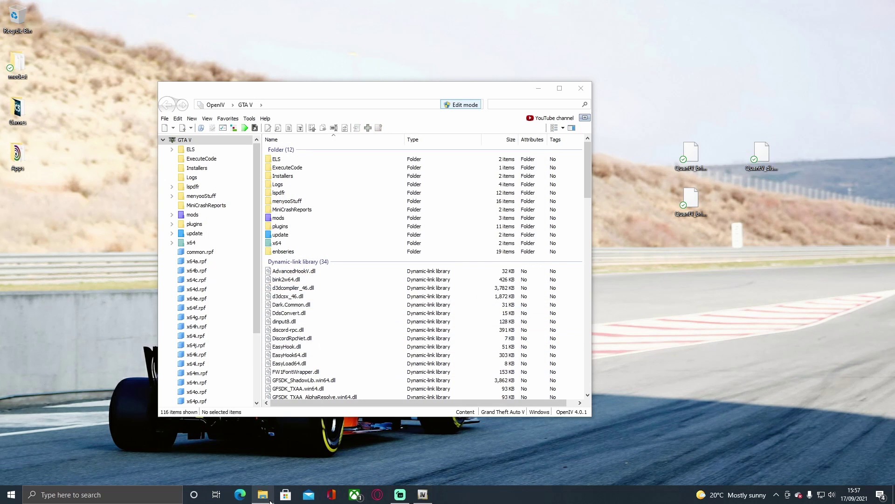
Check the game folders in C:\Program Files (x86)\Steam\steamapps\common
click(263, 494)
click(188, 272)
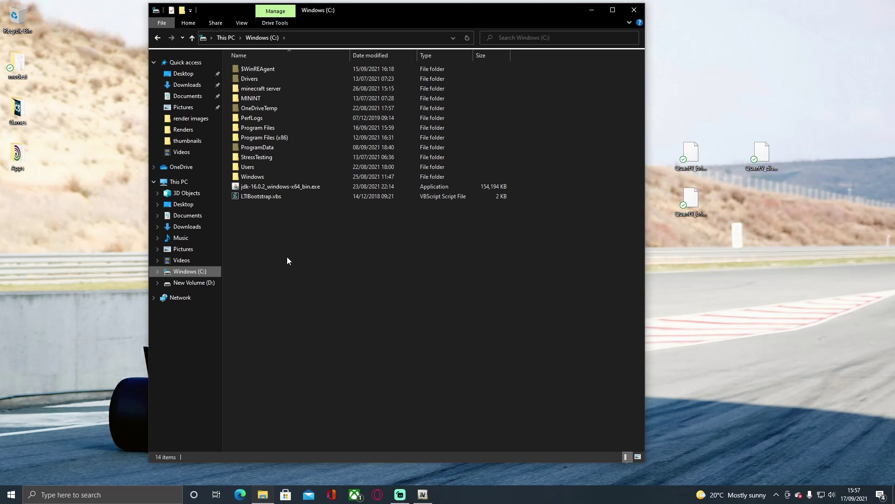
double_click(269, 137)
click(251, 236)
double_click(251, 236)
double_click(262, 221)
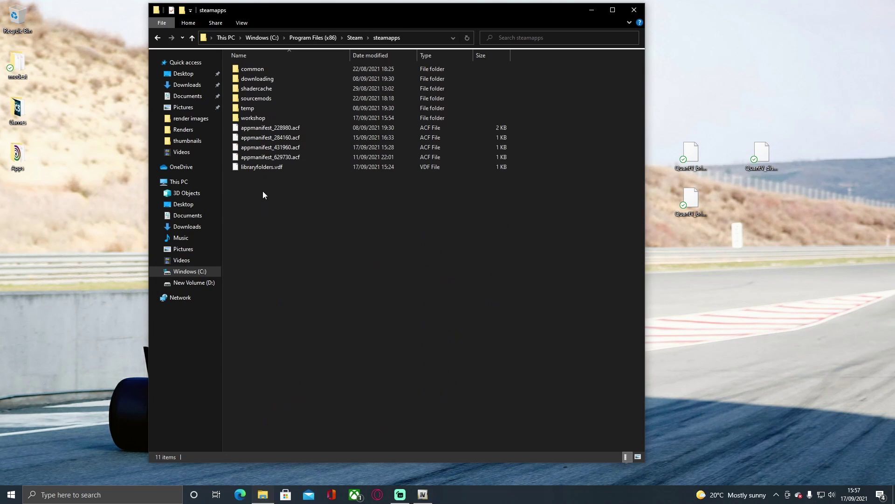
double_click(257, 71)
drag(352, 214, 244, 62)
click(347, 148)
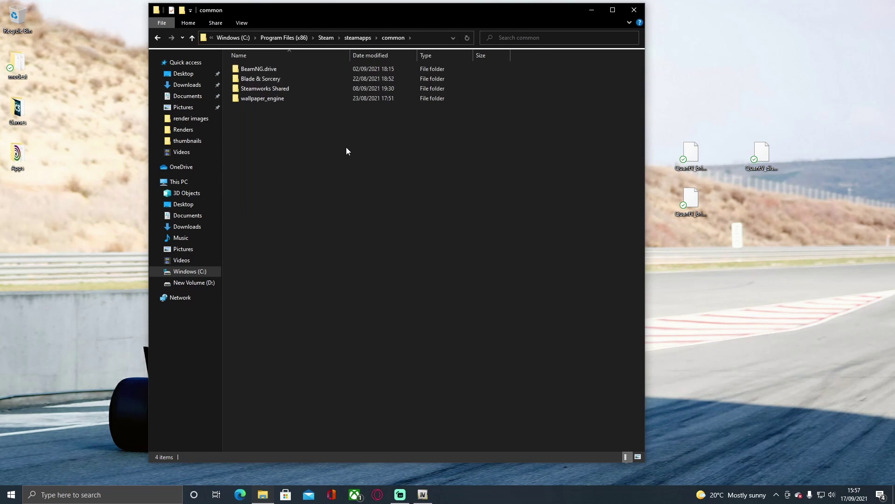
Browse D:\SteamLibrary\steamapps\common and open the Grand Theft Auto V d folder
click(194, 283)
double_click(267, 108)
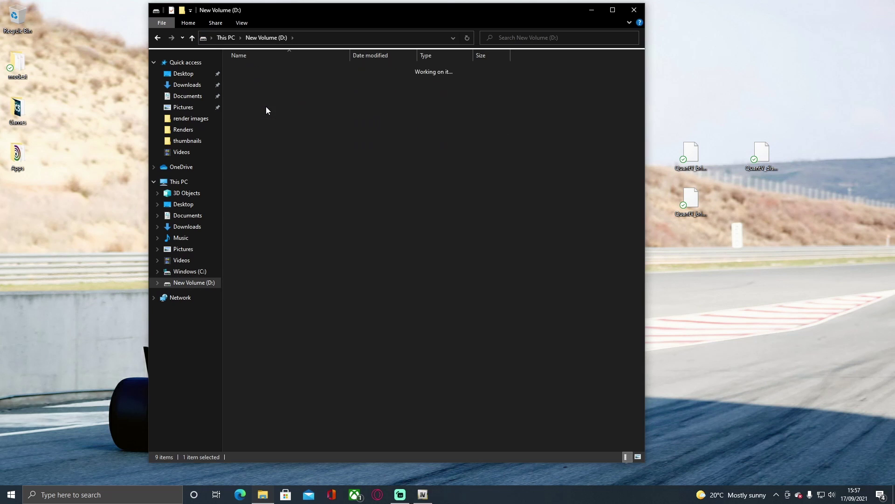
double_click(256, 68)
double_click(256, 68)
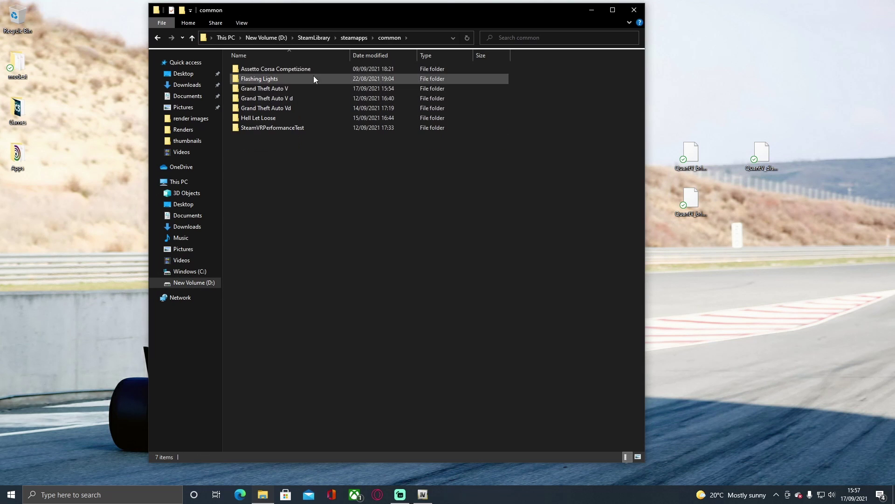
double_click(286, 88)
drag(388, 19, 392, 21)
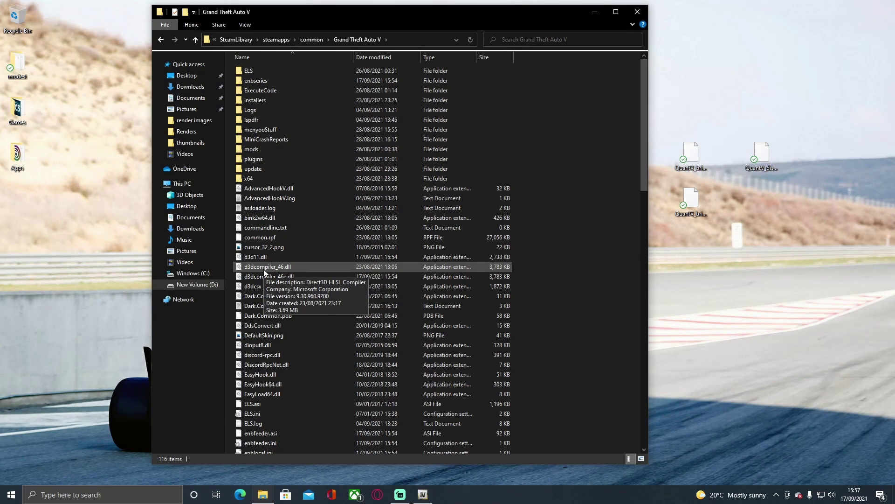
click(320, 38)
click(270, 100)
double_click(269, 99)
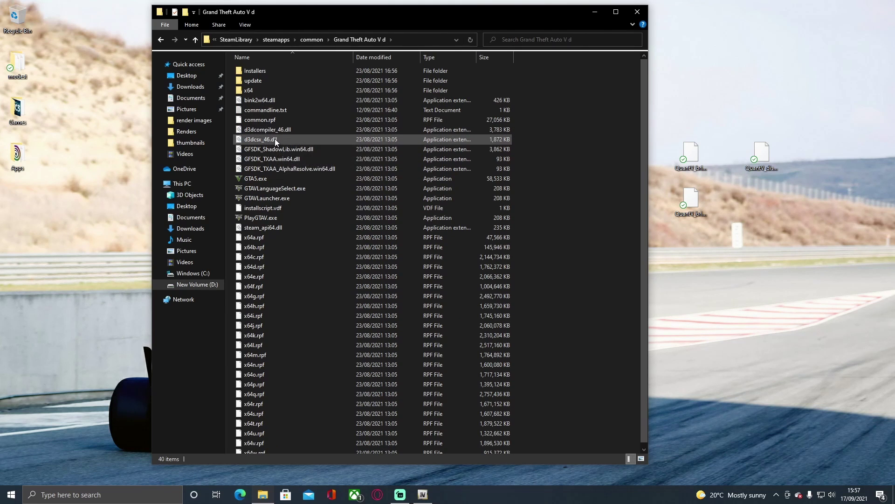
Open the main Grand Theft Auto V folder and delete d3dcompiler_46e.dll
click(311, 41)
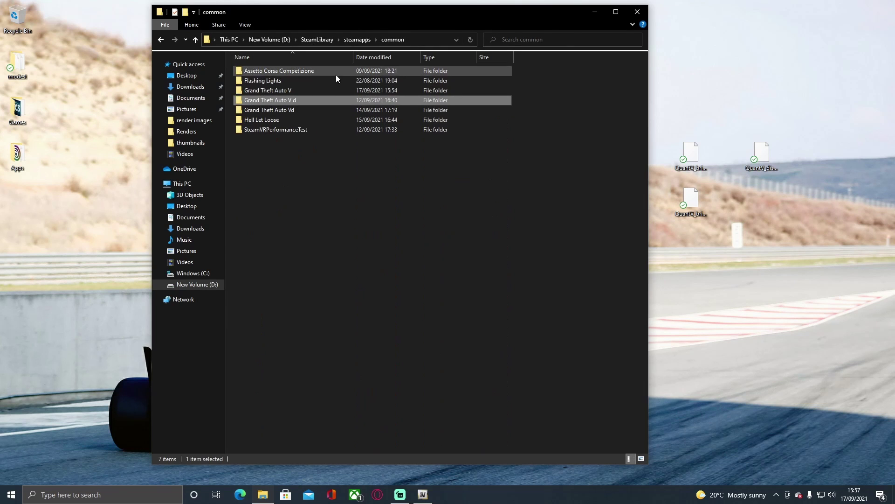
double_click(282, 88)
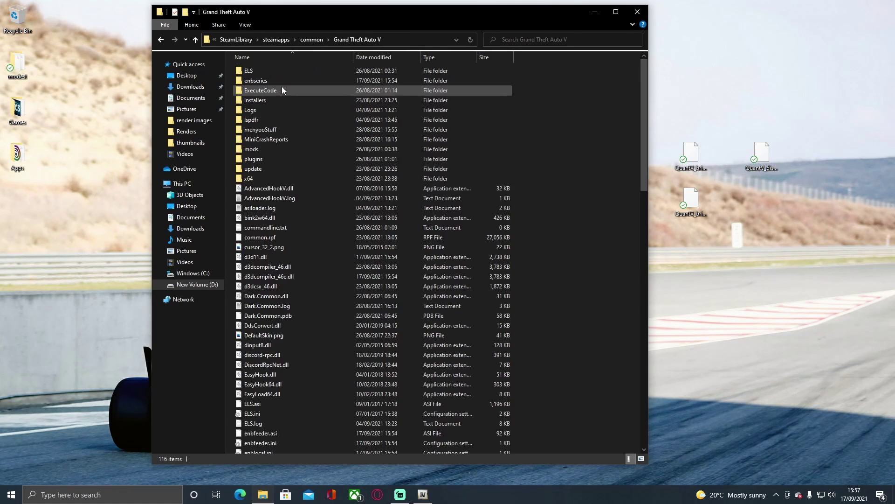
click(315, 279)
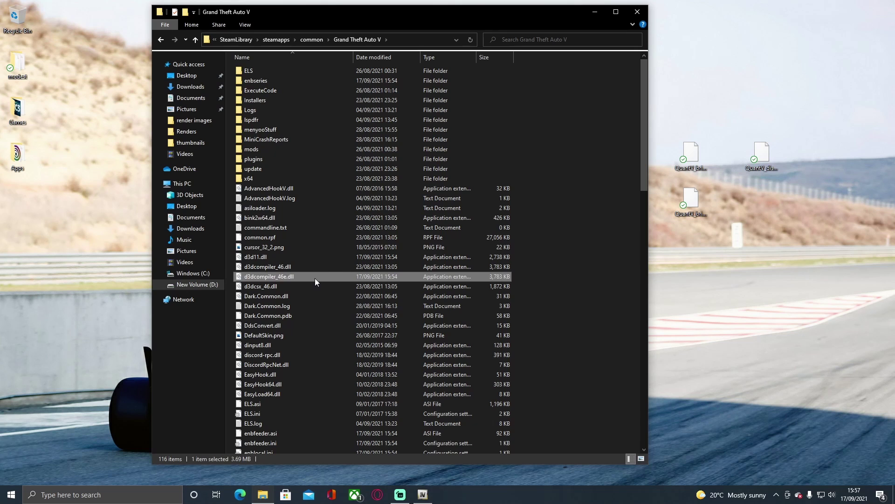
key(Delete)
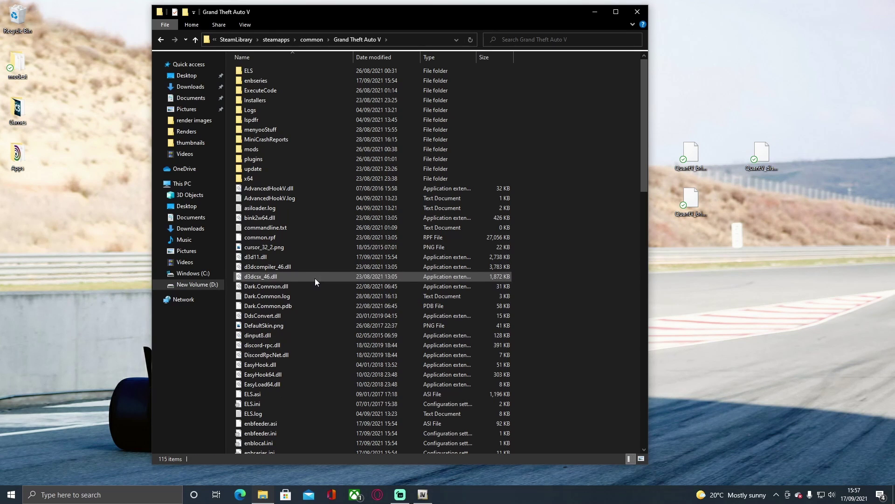
scroll(285, 273, down, 1)
scroll(303, 280, up, 1)
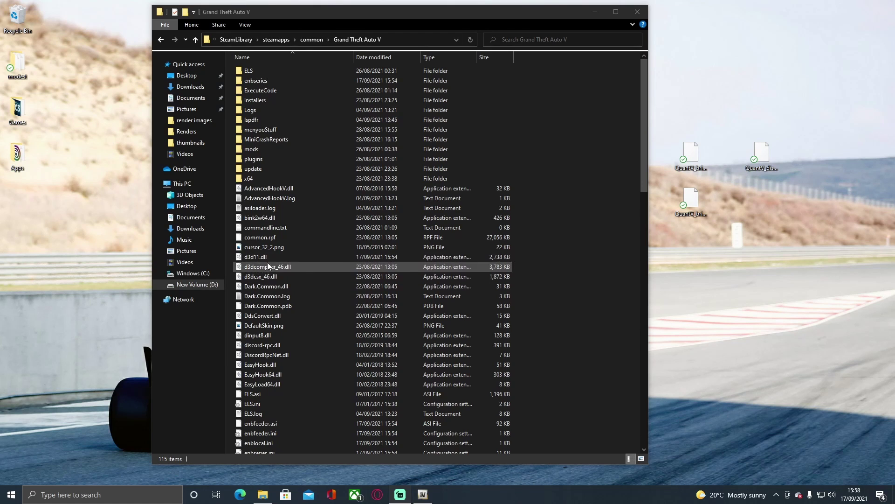
Delete d3dcsx_46.dll from the same folder
click(275, 278)
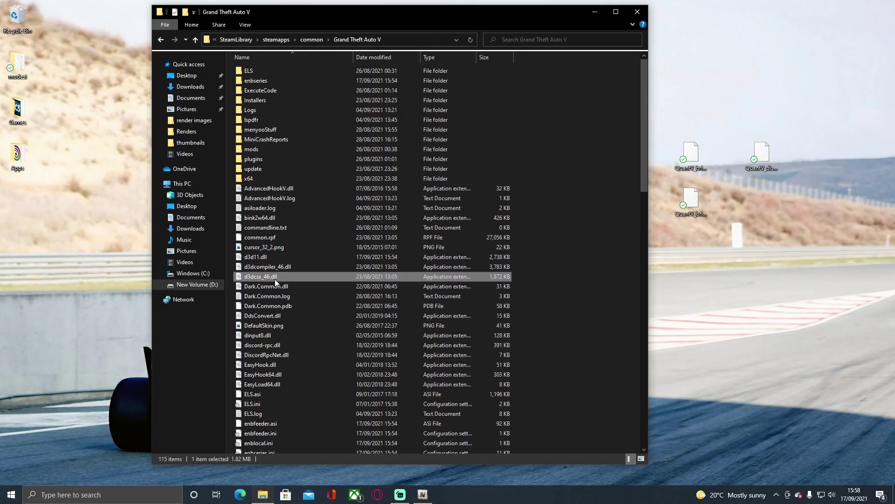
key(Delete)
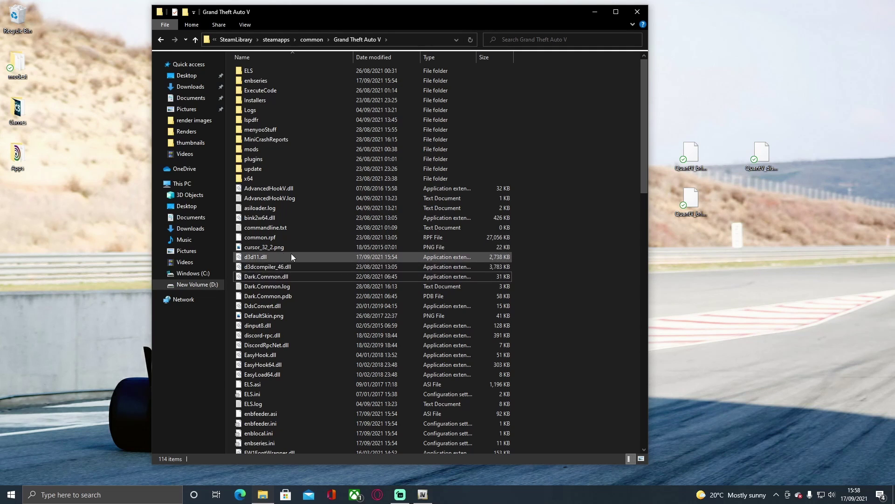
scroll(322, 217, down, 3)
scroll(351, 248, up, 3)
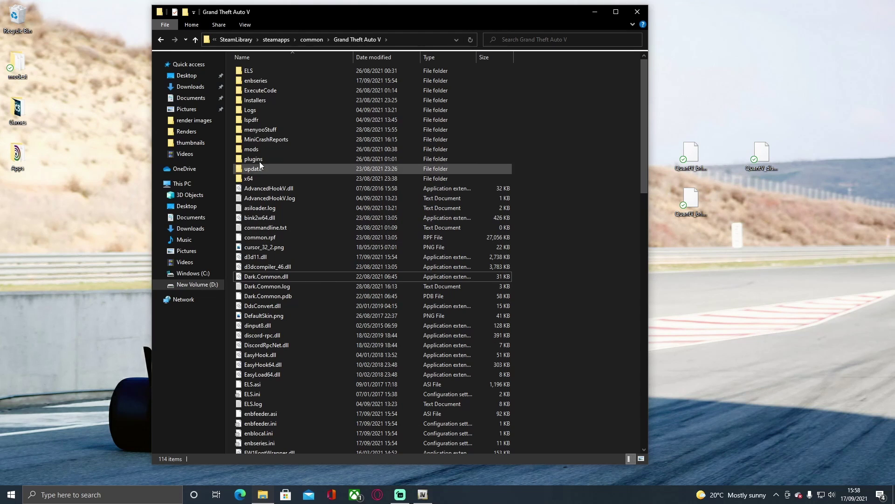
Restore d3dcompiler_46e.dll and d3dcsx_46.dll from the Recycle Bin, then close it
click(191, 65)
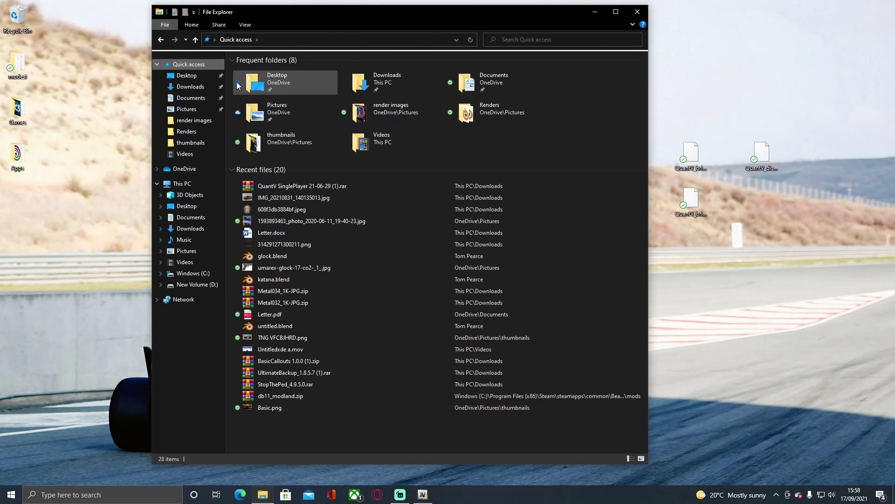
click(186, 78)
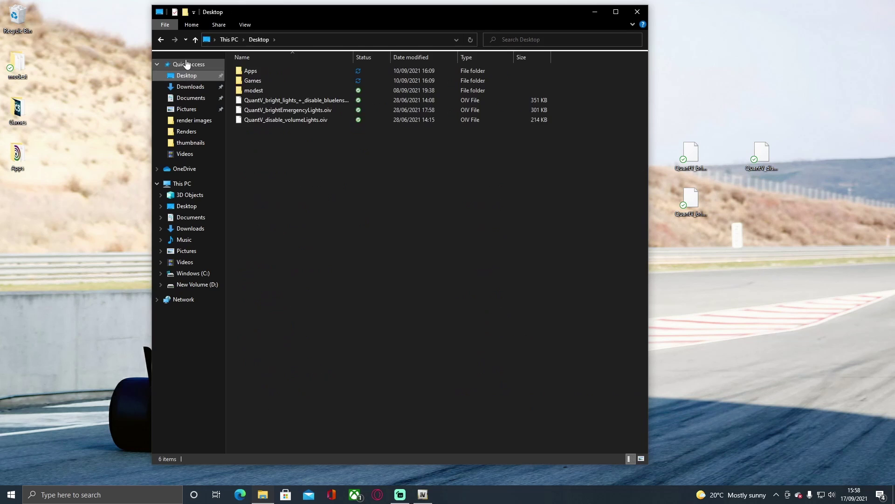
click(189, 64)
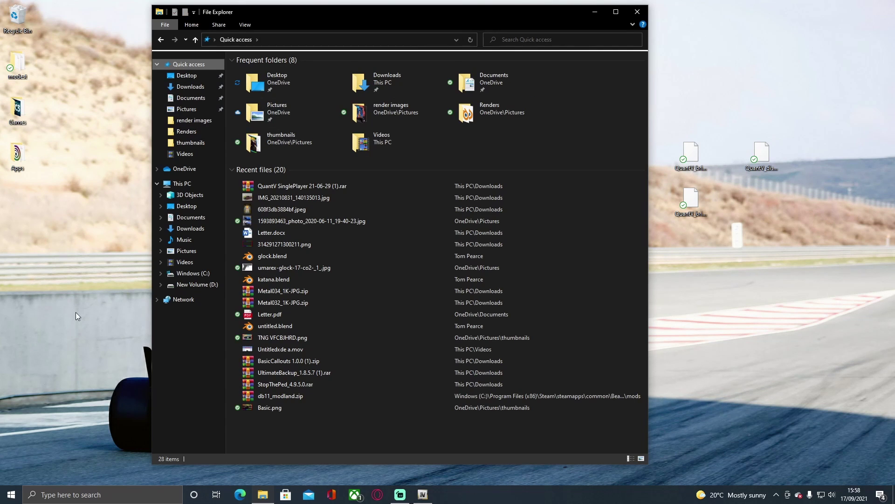
right_click(29, 24)
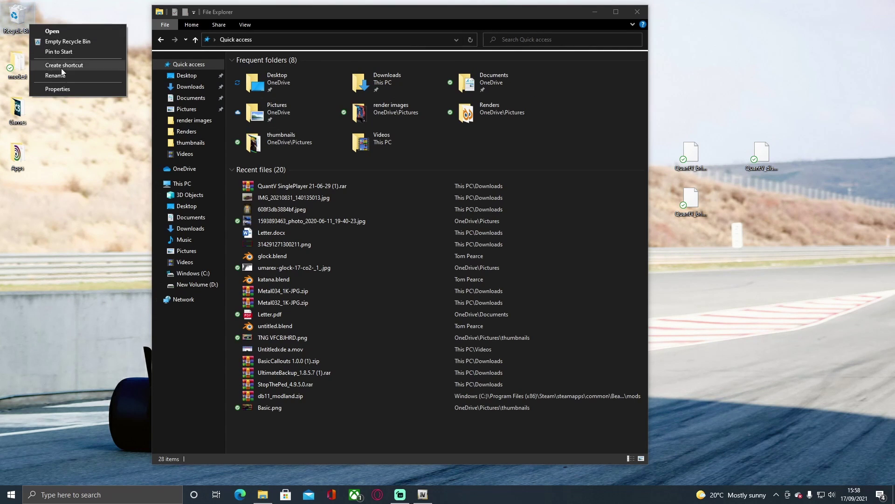
click(31, 32)
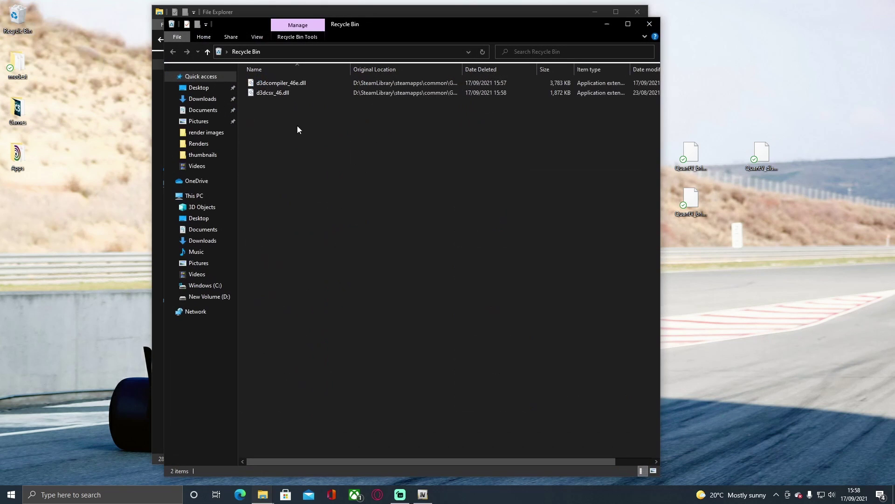
drag(294, 138, 279, 83)
right_click(279, 83)
click(305, 90)
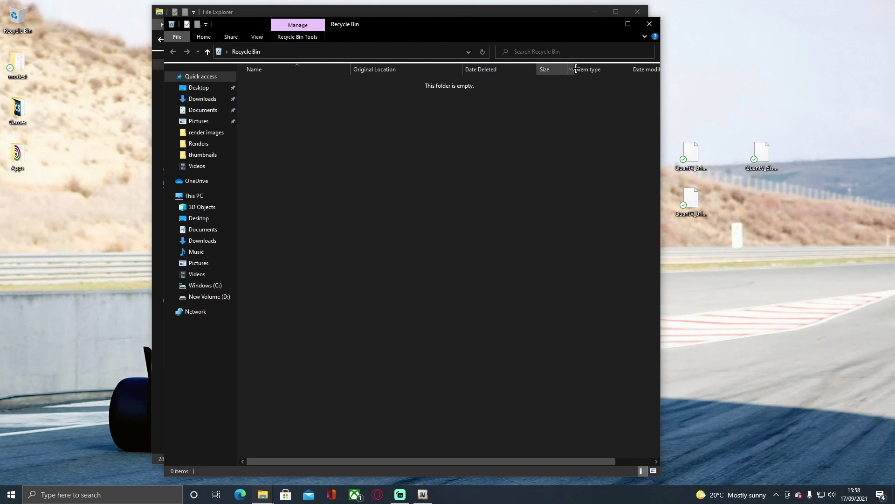
click(650, 24)
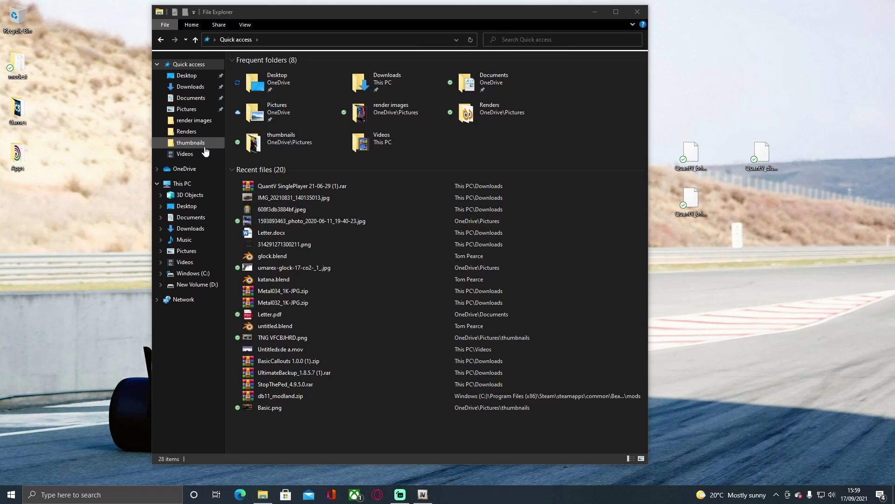
Browse D: > SteamLibrary > steamapps > common > Grand Theft Auto V to check both restored DLLs
click(194, 274)
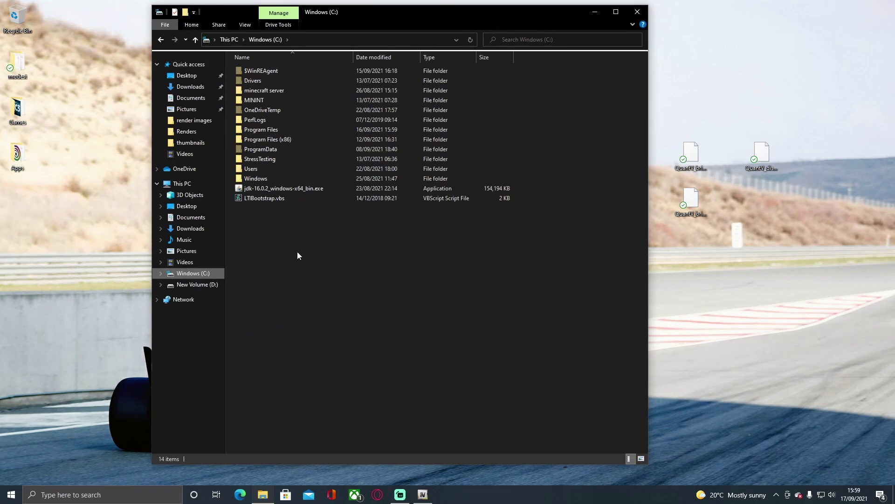
click(198, 285)
click(264, 110)
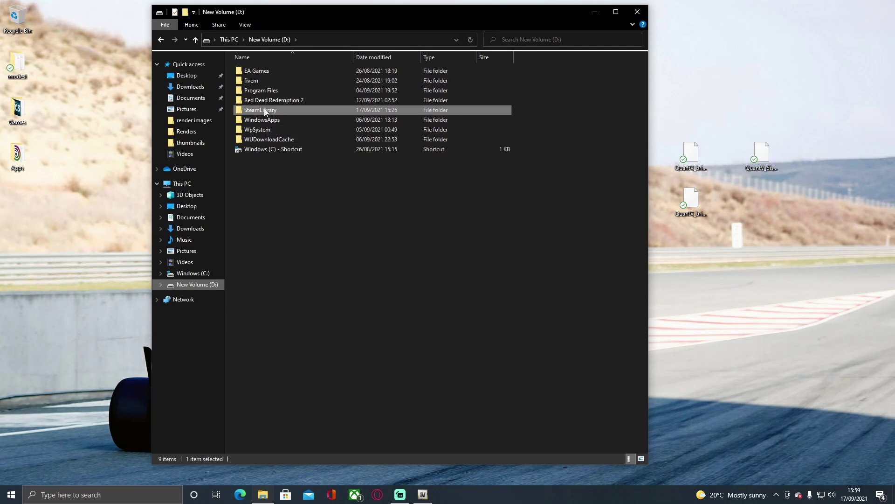
double_click(264, 110)
double_click(261, 71)
double_click(261, 71)
double_click(276, 91)
scroll(422, 194, down, 5)
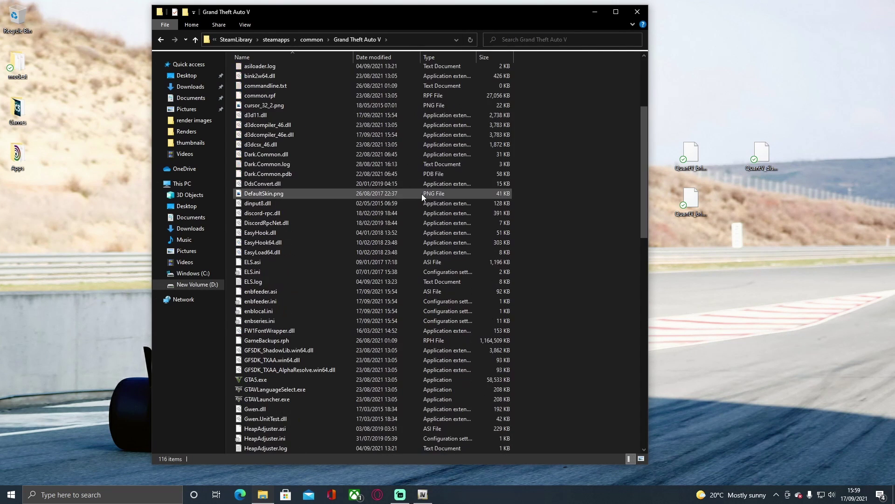
scroll(422, 194, up, 5)
click(83, 498)
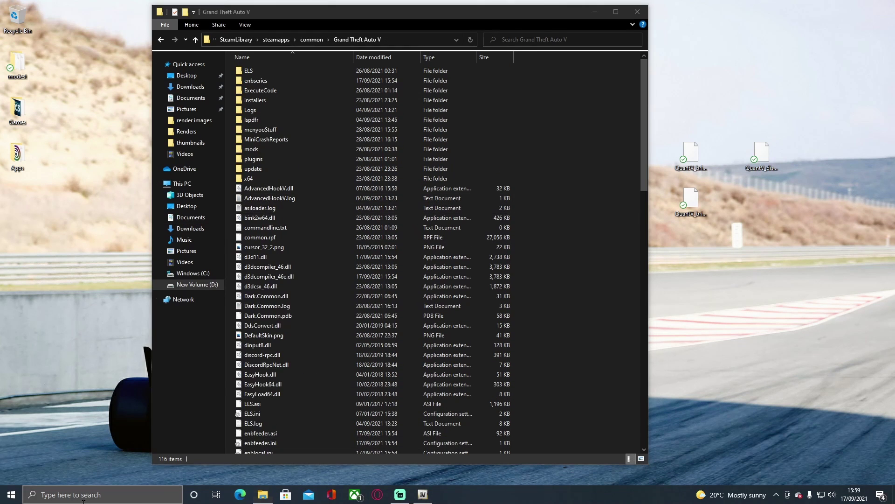
Open Steam from Start search and launch Grand Theft Auto V single-player
text(sy)
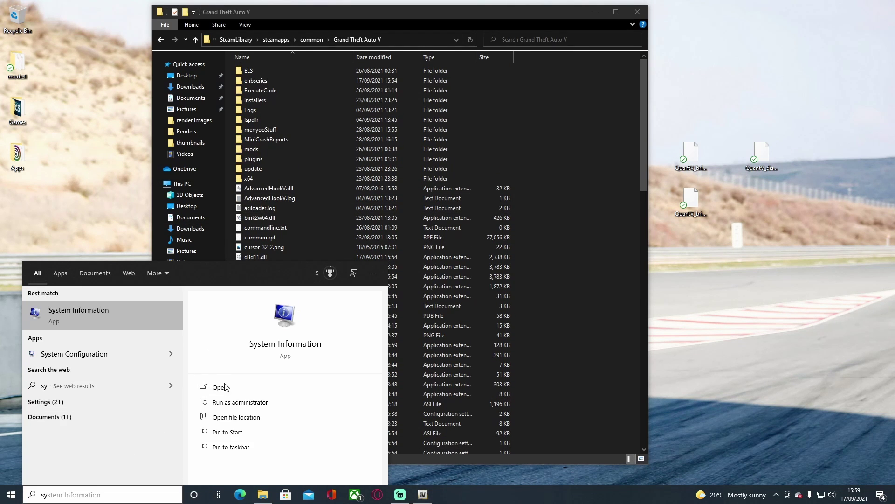
key(BackSpace)
click(306, 385)
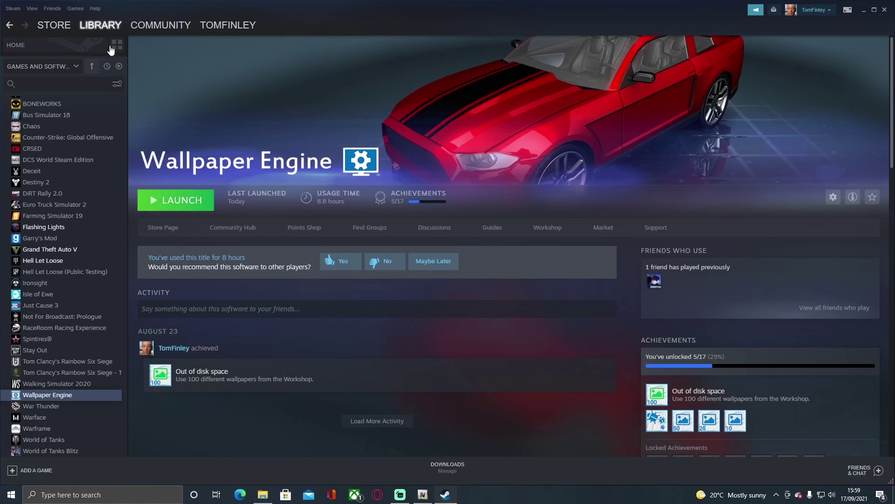
click(114, 45)
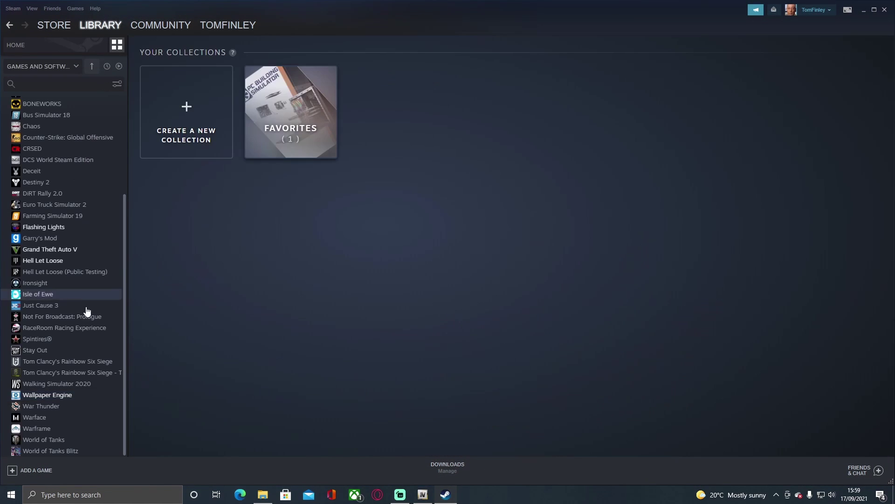
click(70, 249)
click(194, 208)
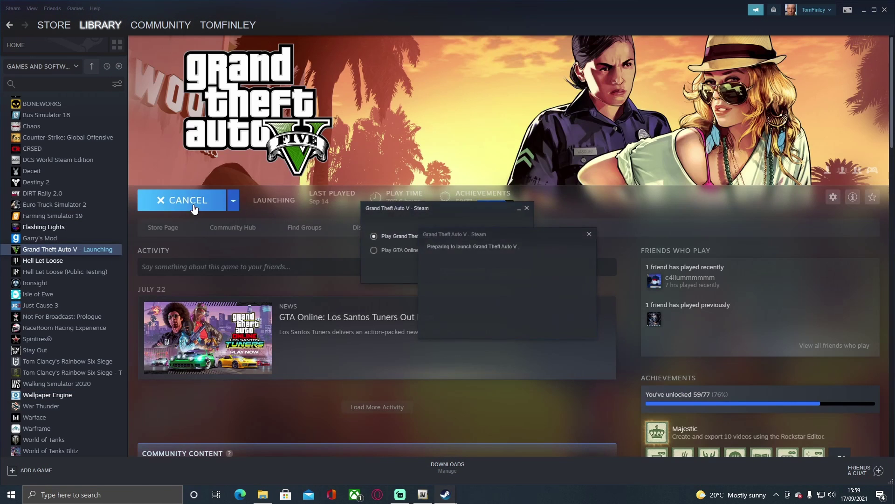
click(459, 270)
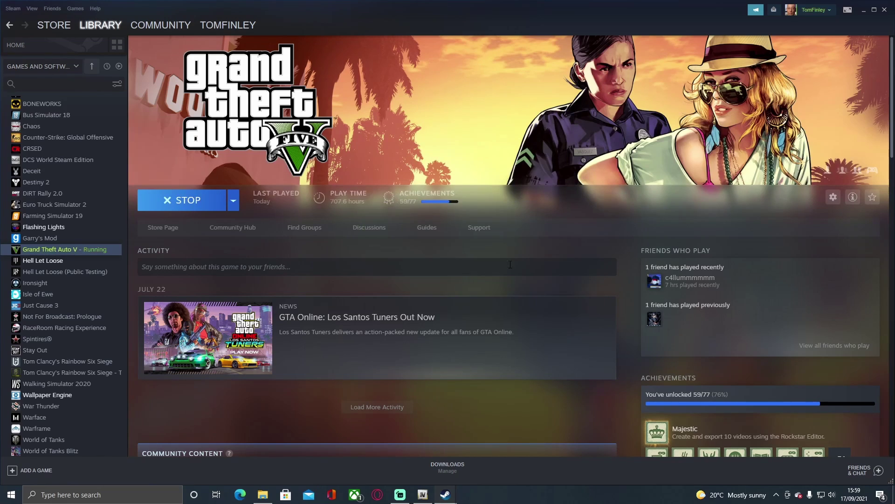
Minimize Steam, close OpenIV, and minimize the game folder window while the launcher loads
click(864, 9)
drag(334, 18, 388, 28)
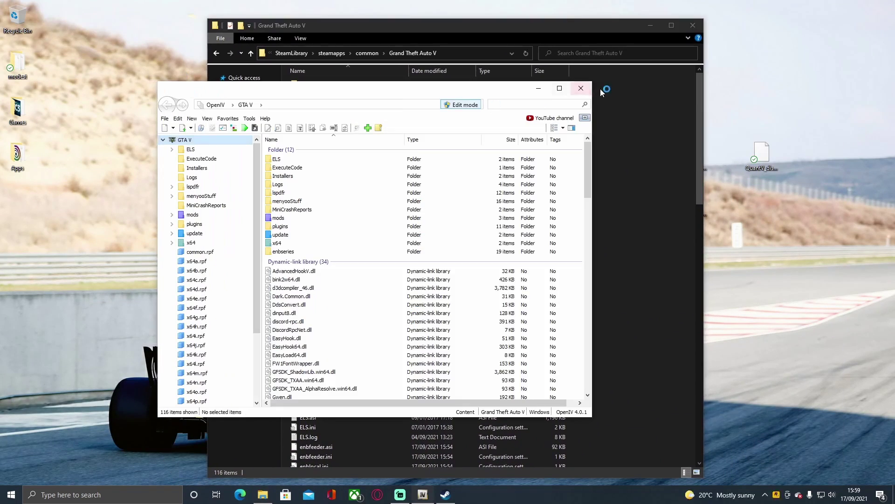
click(588, 88)
drag(466, 30, 435, 23)
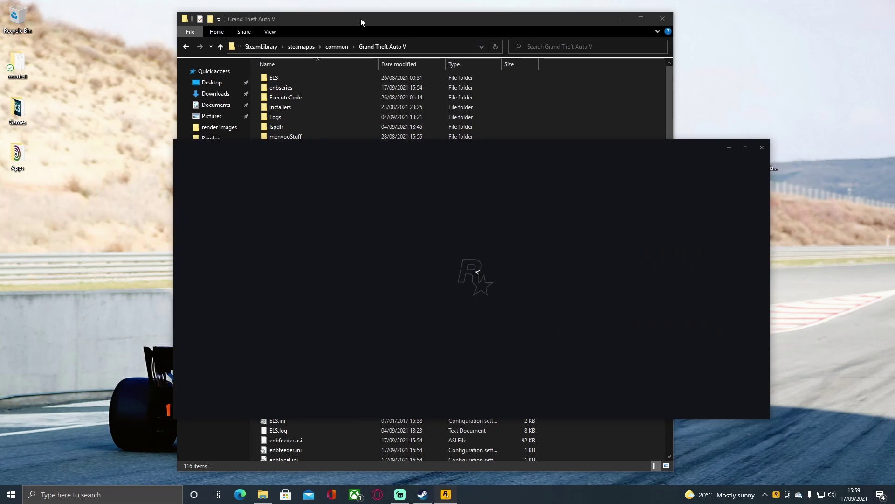
click(359, 22)
scroll(372, 260, down, 6)
scroll(371, 260, up, 6)
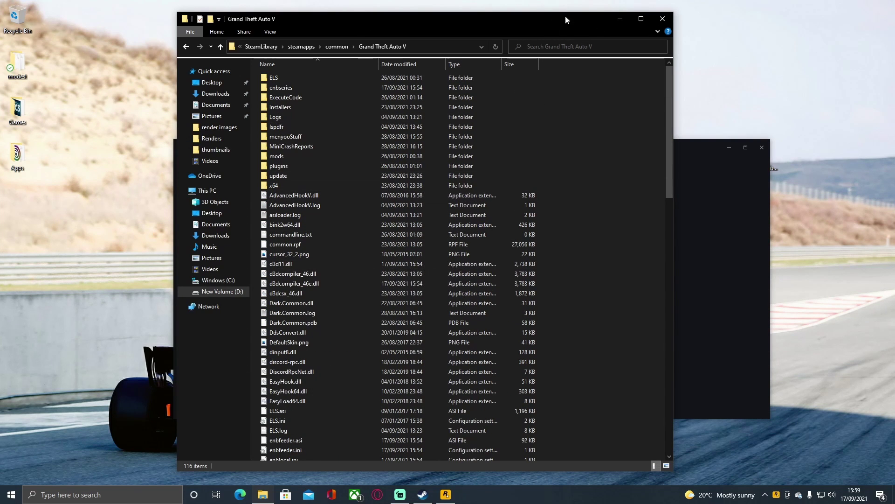
click(620, 18)
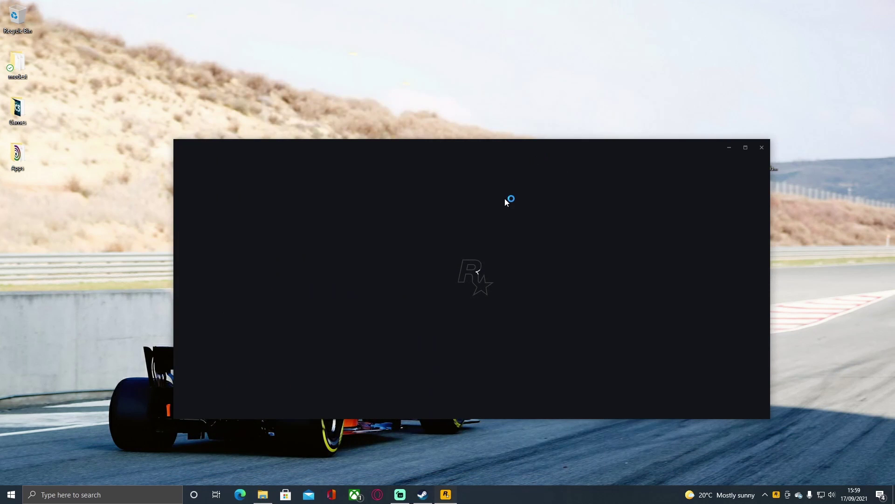
Run RAGEPluginHook.exe from the Grand Theft Auto V folder to hook the running game
key(alt+Tab)
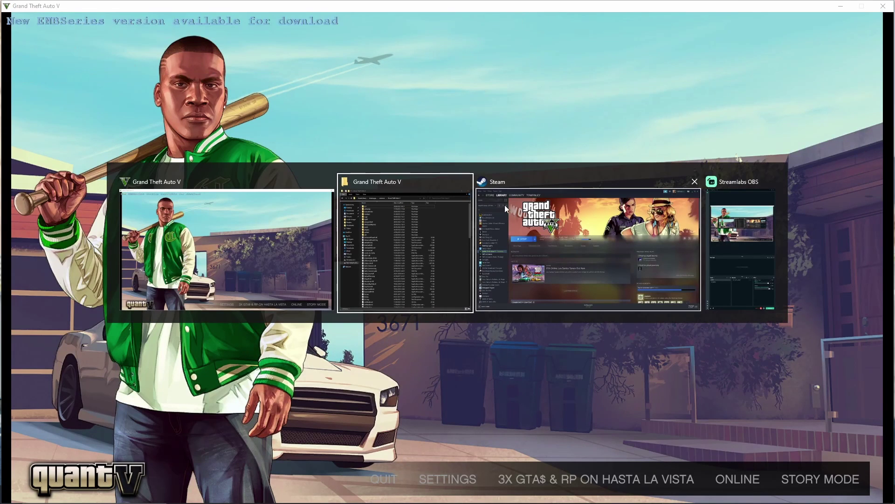
click(403, 237)
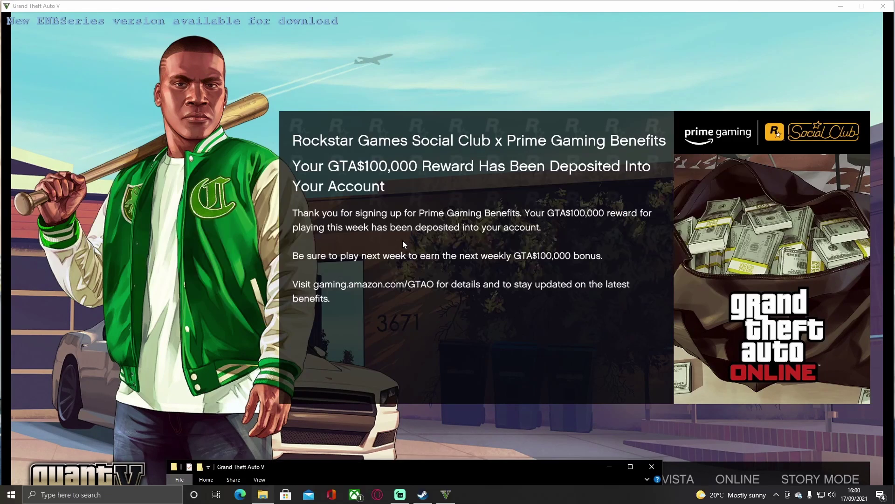
drag(278, 477, 311, 37)
scroll(446, 267, down, 3)
scroll(354, 309, down, 20)
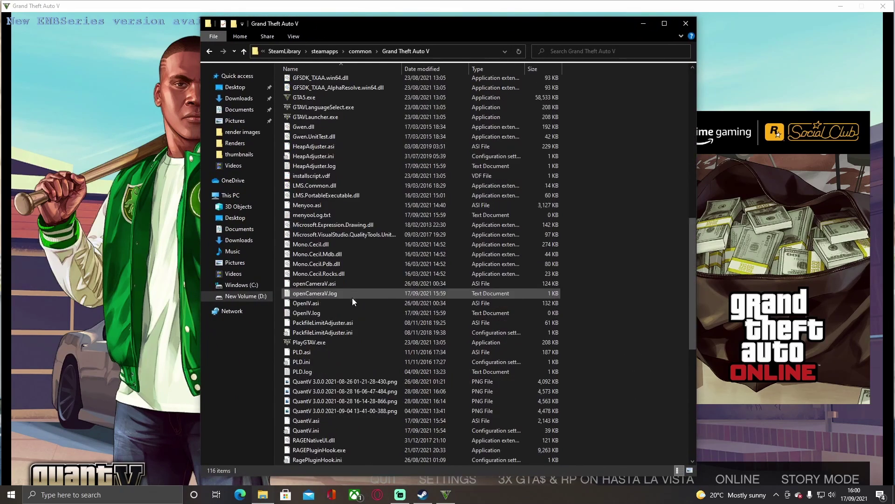
click(294, 186)
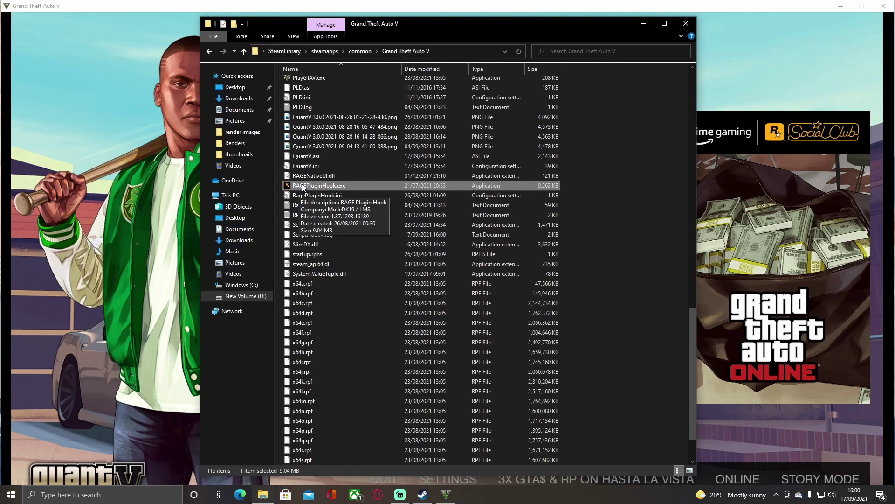
double_click(302, 187)
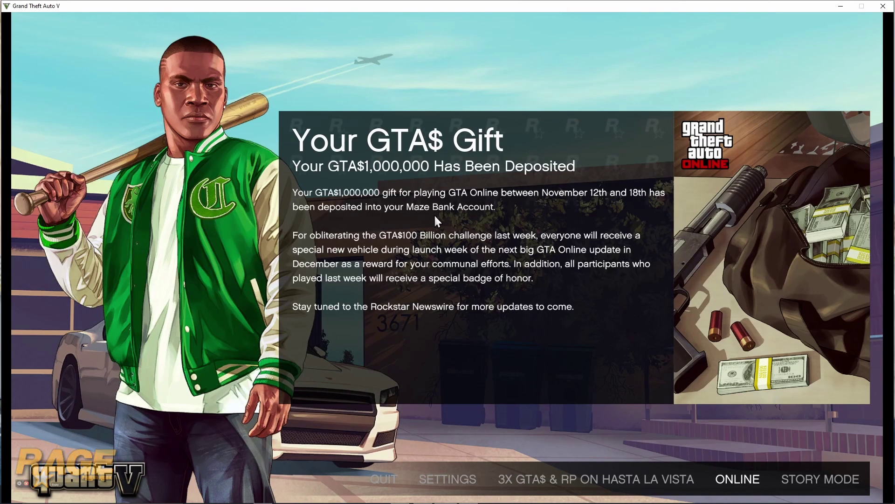
Choose STORY MODE on the game's title menu, then switch away with Alt+Tab
click(839, 481)
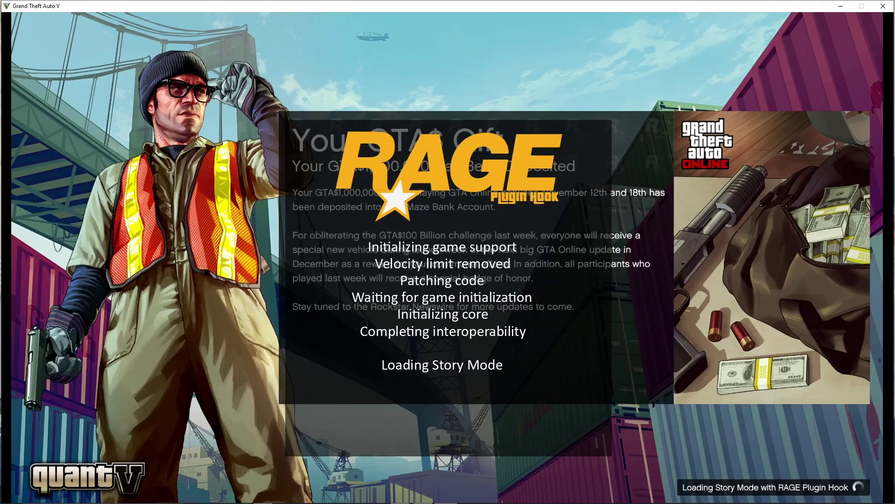
key(alt+Tab)
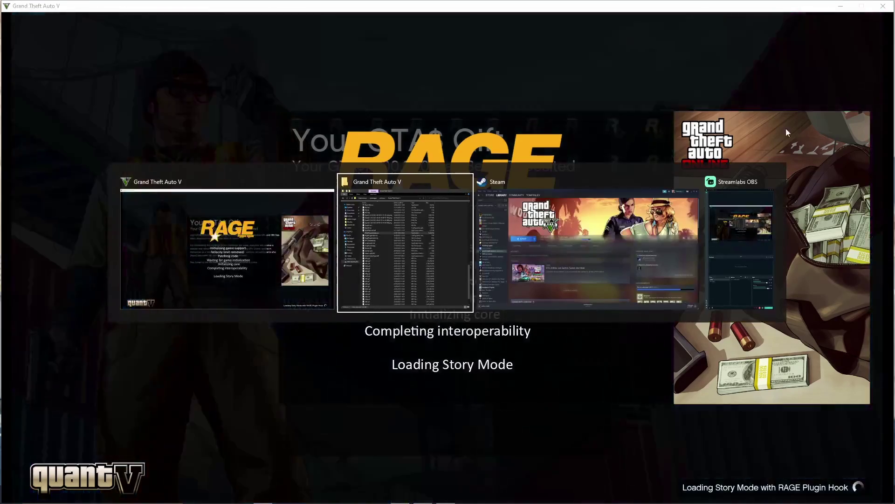